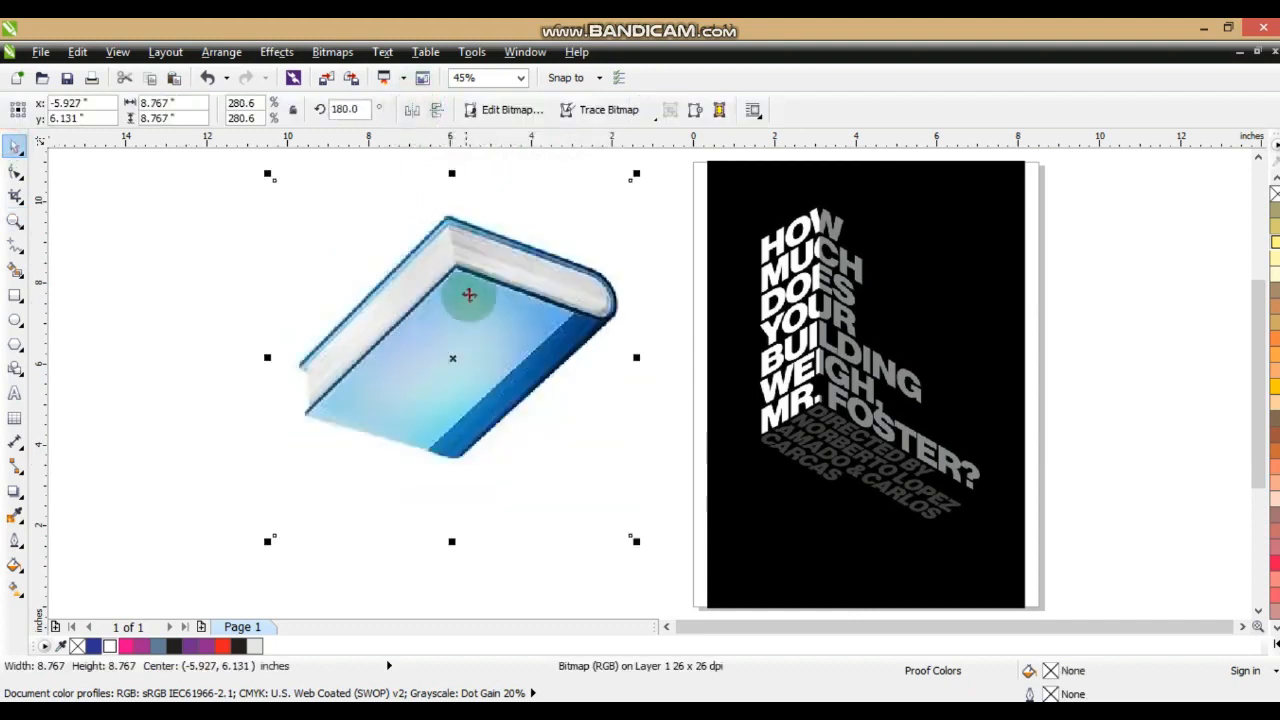
Flip the book image with vertical and horizontal mirroring and rotate it by about 20 degrees.
click(436, 110)
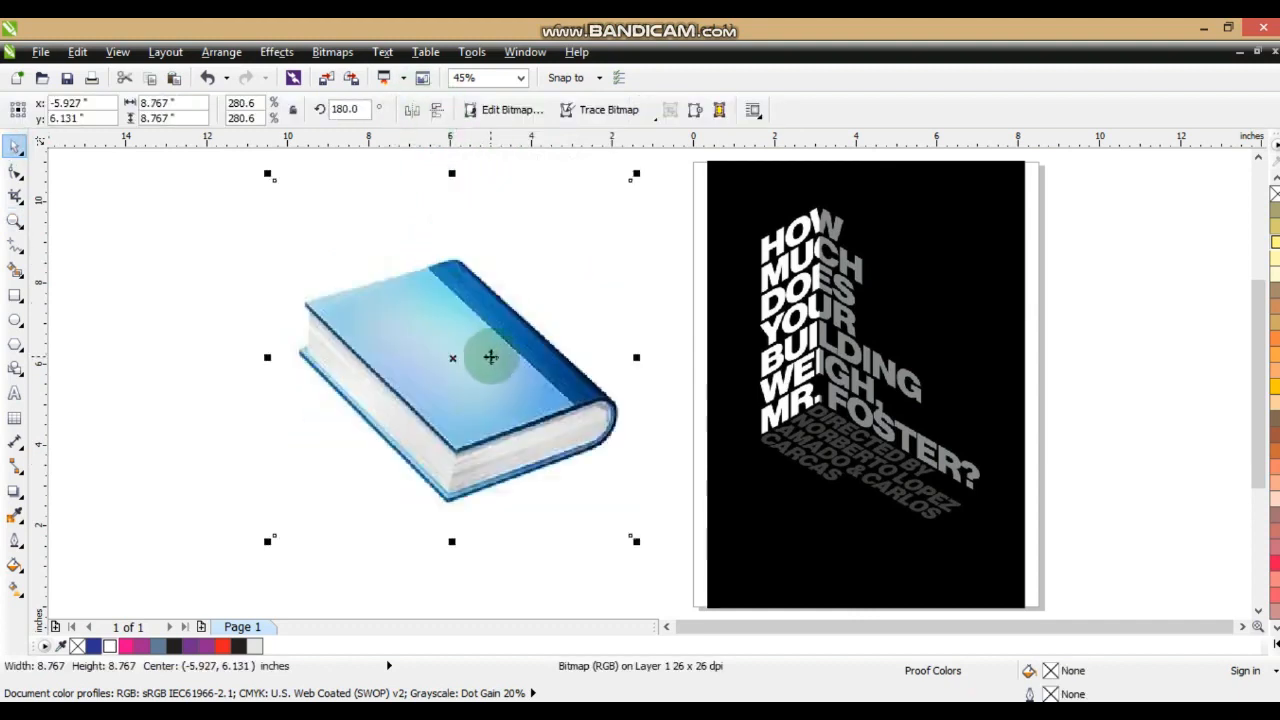
click(411, 110)
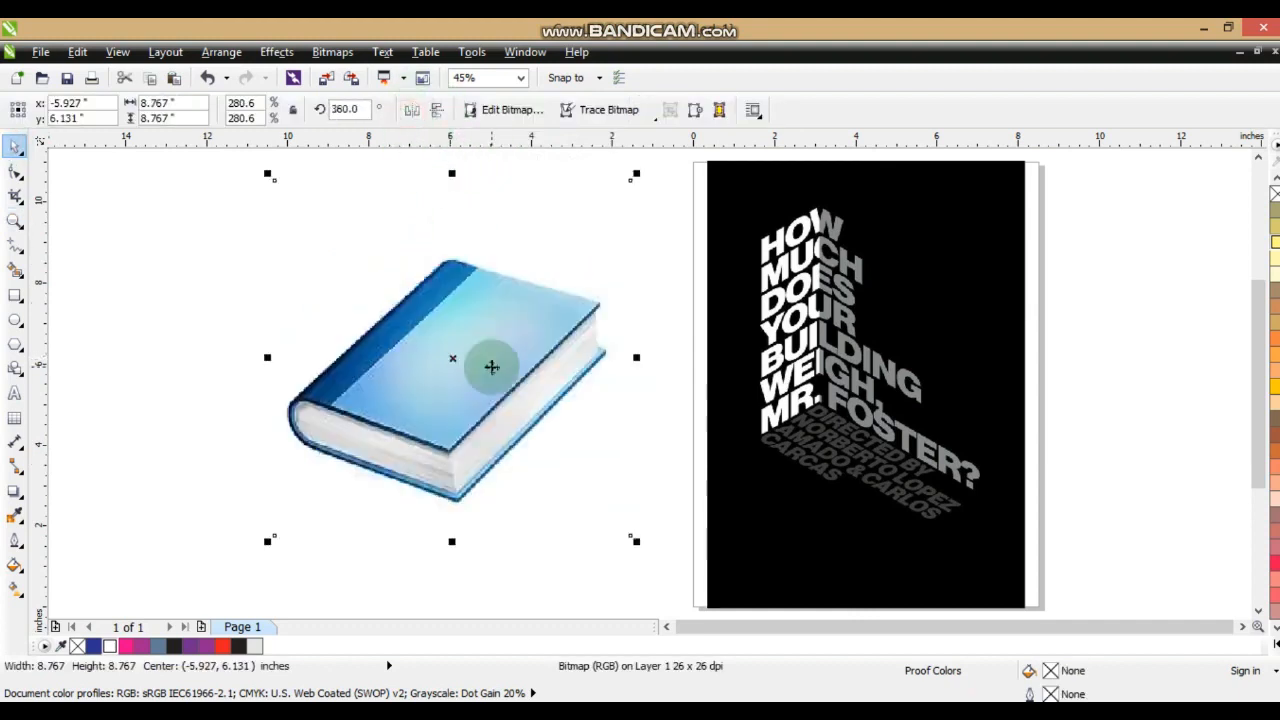
drag(630, 538, 606, 434)
click(412, 110)
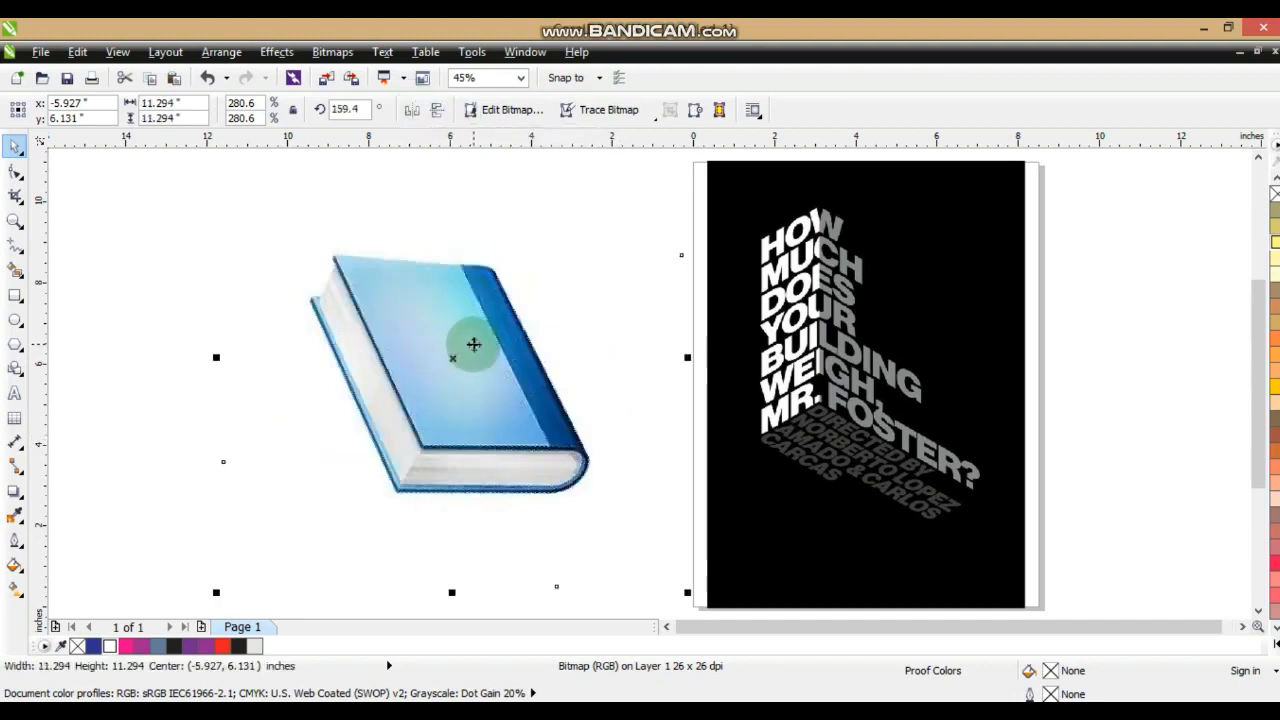
Rotate the book image further to about 127.1 degrees so that the book stands nearly upright.
scroll(515, 372, down, 2)
click(514, 309)
drag(620, 240, 623, 294)
drag(634, 217, 634, 282)
Enlarge the book image to about 316.5% and rotate it to about 133.9 degrees so its edges stand vertical.
click(500, 340)
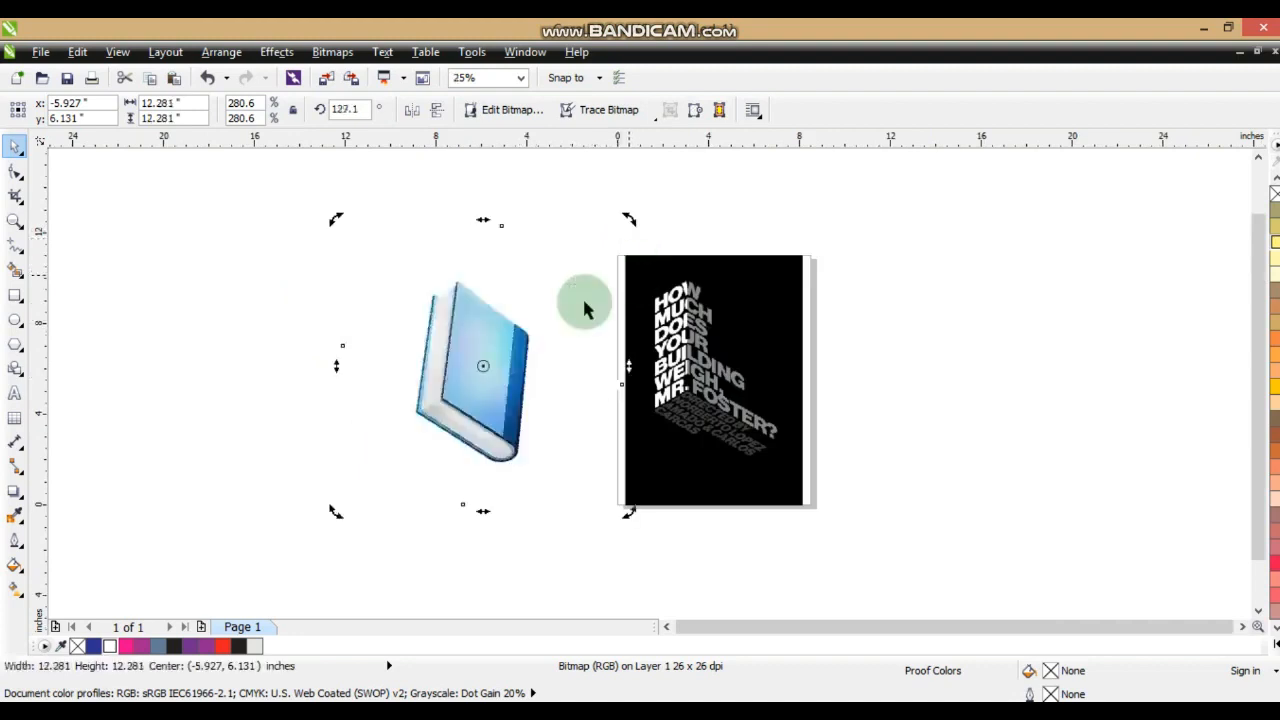
mouse_move(629, 218)
mouse_down()
mouse_move(634, 186)
mouse_move(646, 200)
mouse_up()
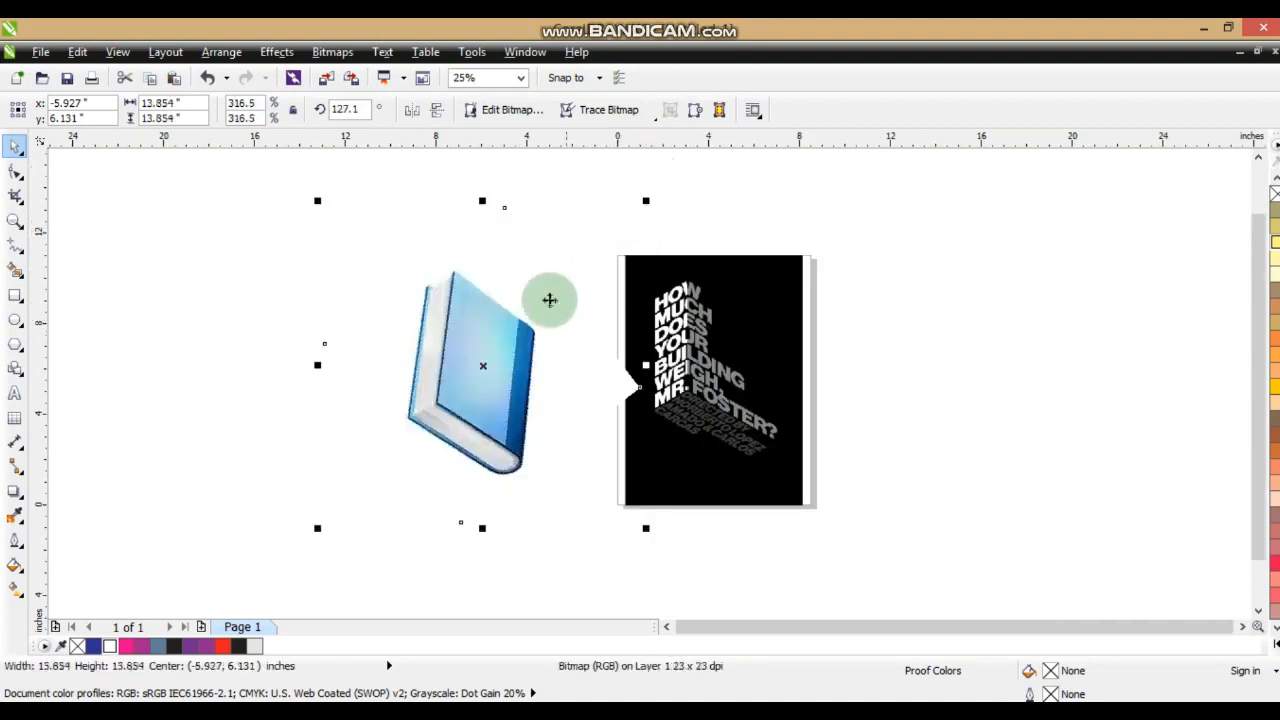
click(508, 351)
drag(646, 528, 650, 515)
click(531, 423)
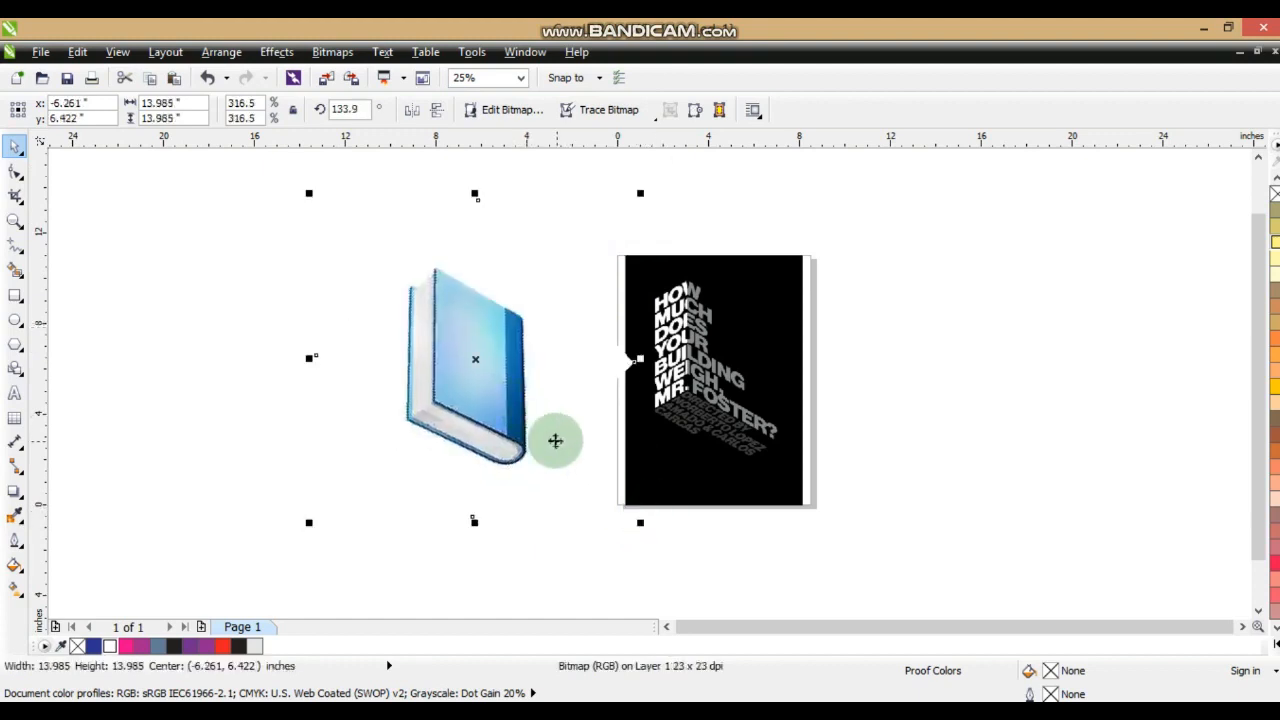
Crop the book image's right corner with the Shape tool by adding nodes on the two adjoining edges and removing the corner node.
click(14, 175)
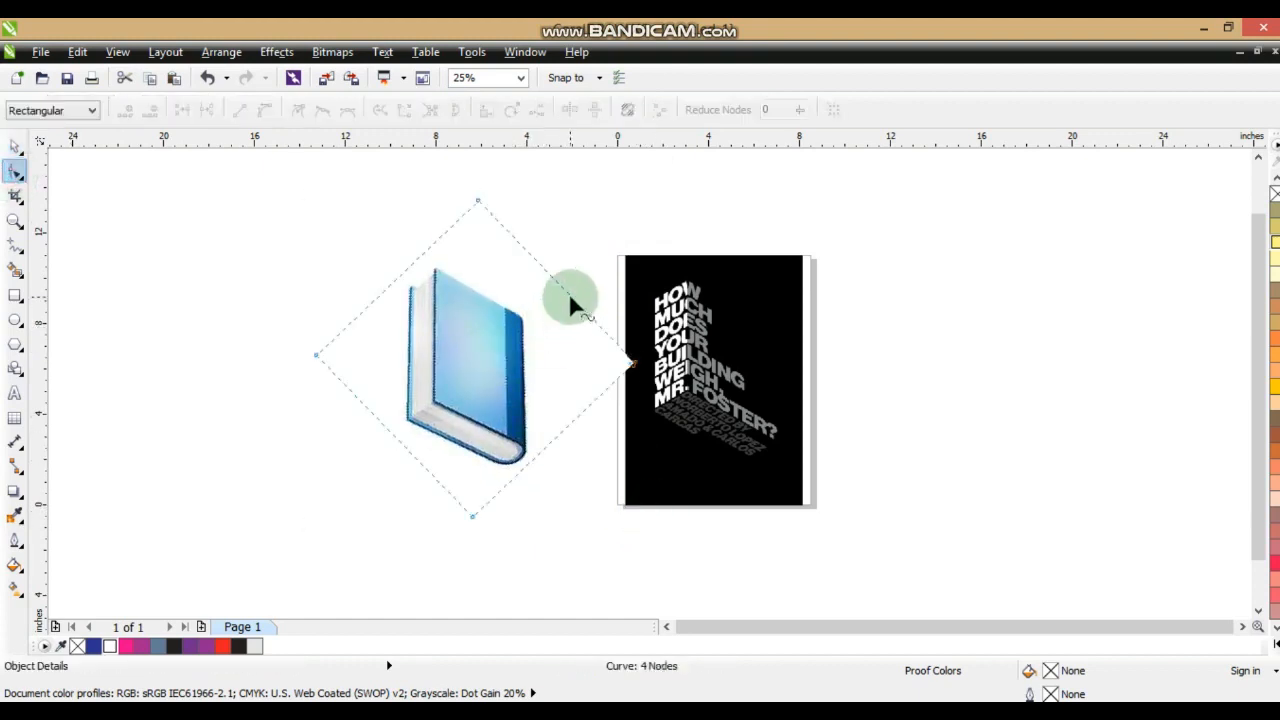
click(570, 295)
drag(580, 420, 579, 415)
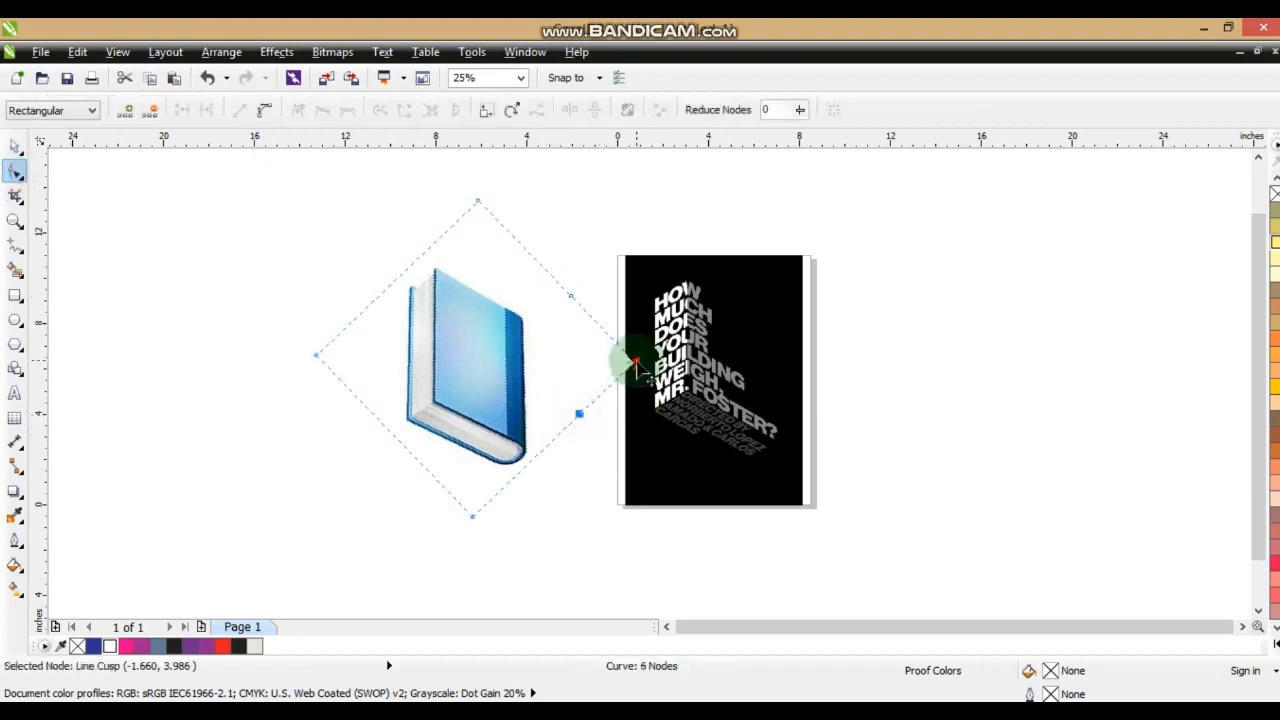
Add artistic text beside the book reading "HOW MUCH DOES YOUR BUILDING WEIGH, MR. FOSTER?" broken over seven lines.
click(14, 220)
drag(369, 217, 894, 540)
click(15, 392)
click(153, 338)
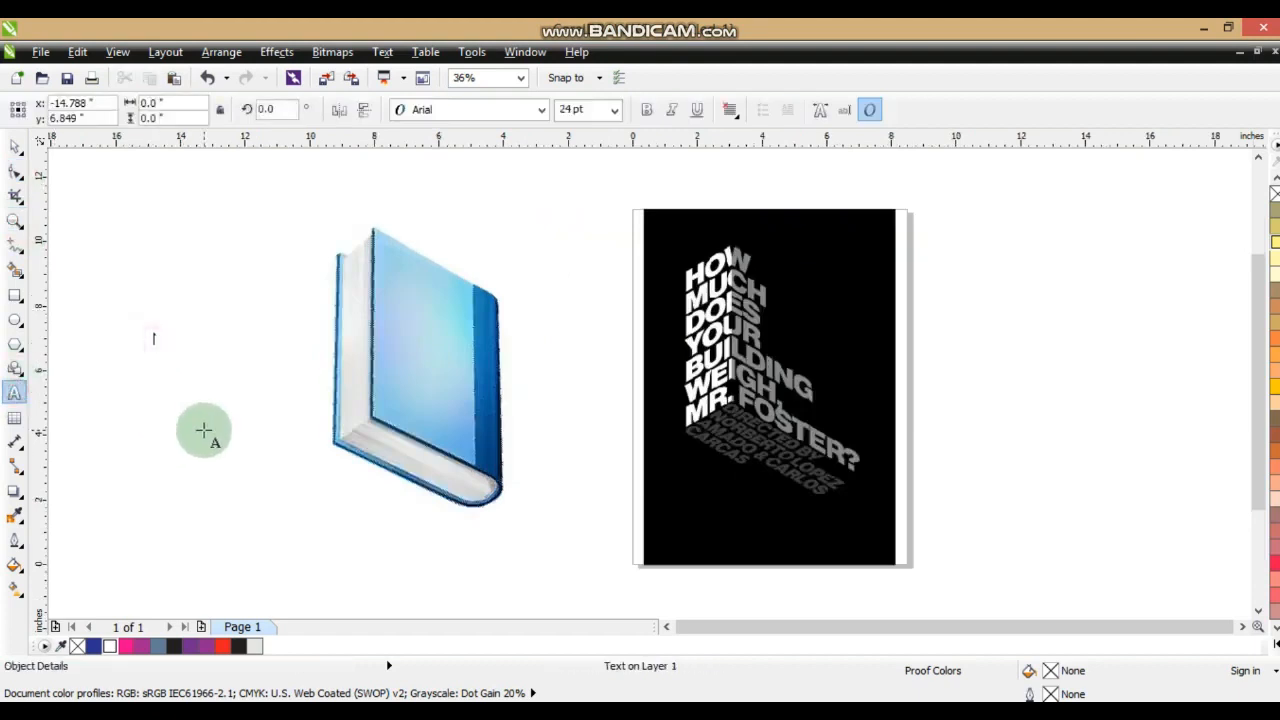
text(how)
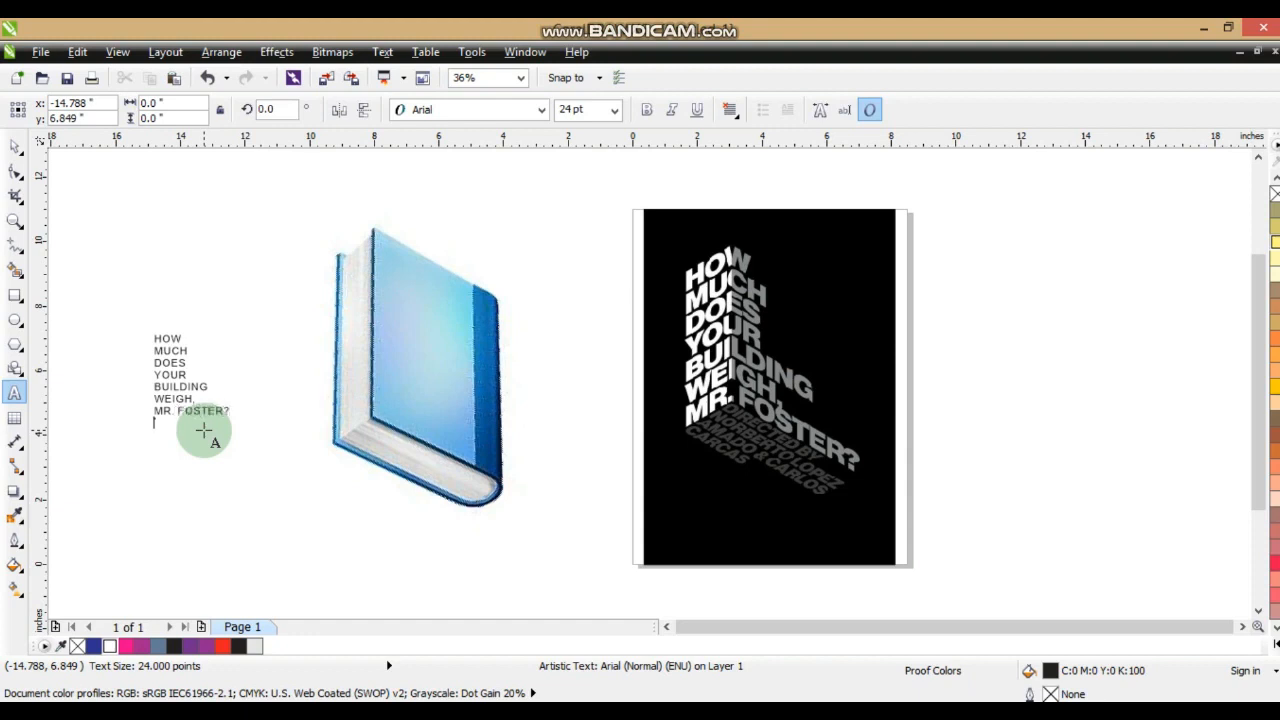
Set the seven-line text's font to Arial Black and tighten its line spacing.
click(14, 220)
drag(158, 220, 917, 523)
click(15, 146)
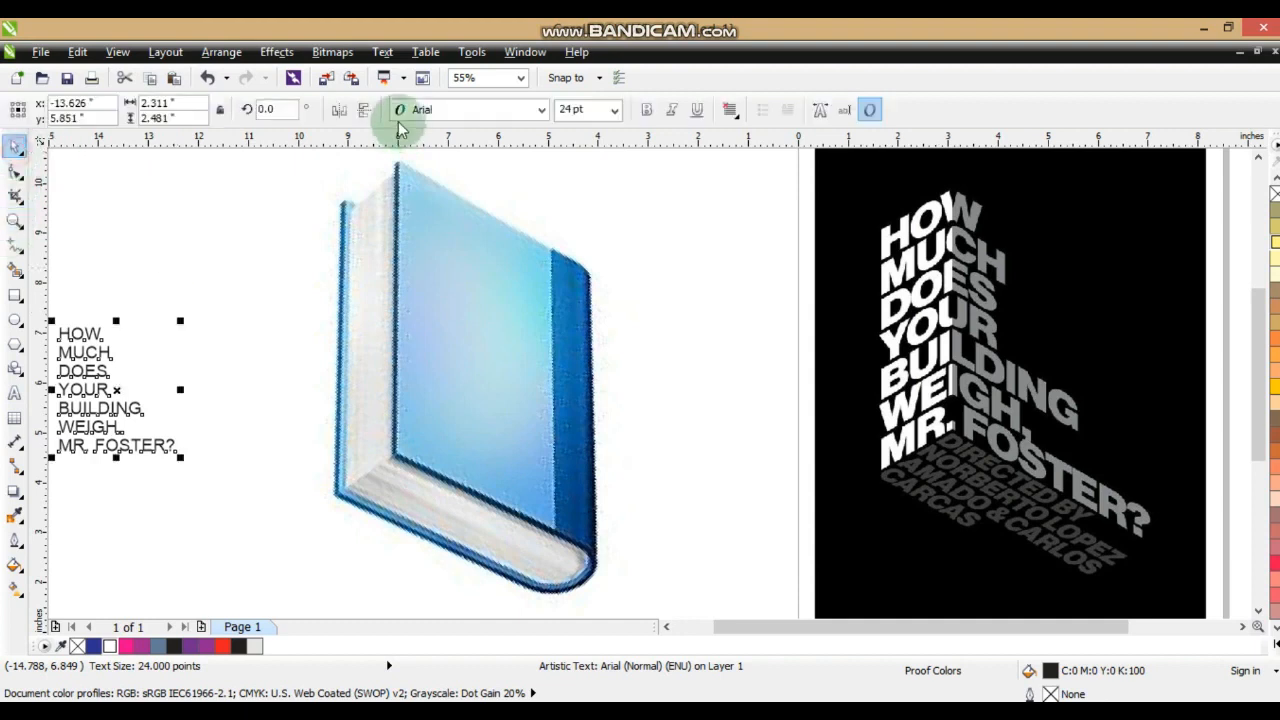
click(400, 116)
click(435, 150)
click(15, 172)
drag(52, 487, 94, 425)
Move the text over the book and enlarge it to about 66.8 pt, roughly 7.12 by 5.72 inches.
click(15, 146)
drag(160, 350, 440, 199)
drag(543, 287, 771, 475)
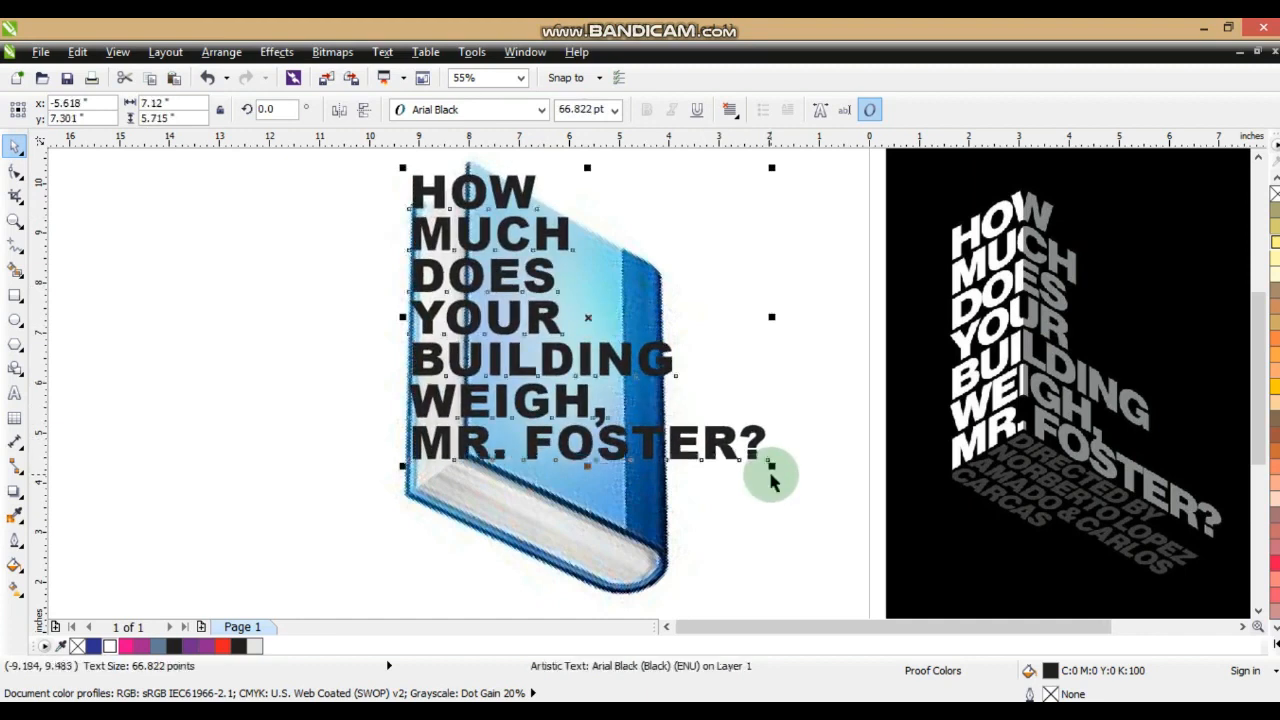
Convert the Arial Black text to curves.
click(221, 51)
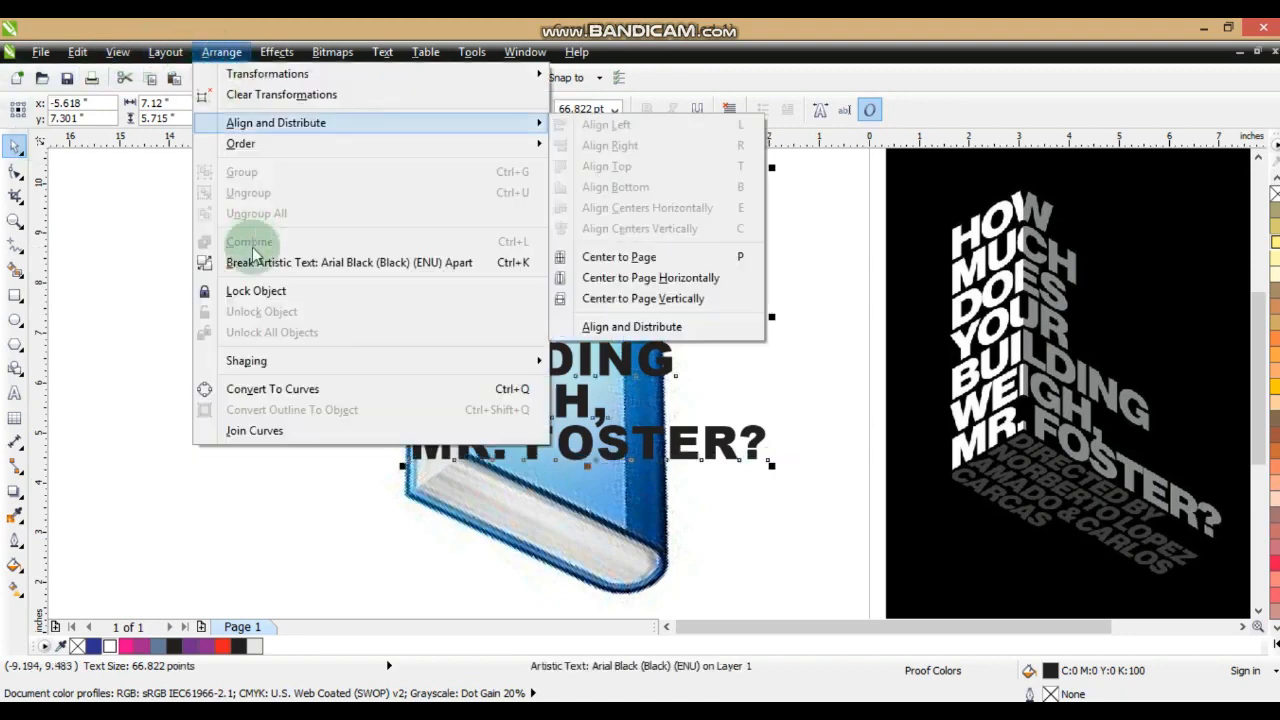
click(265, 389)
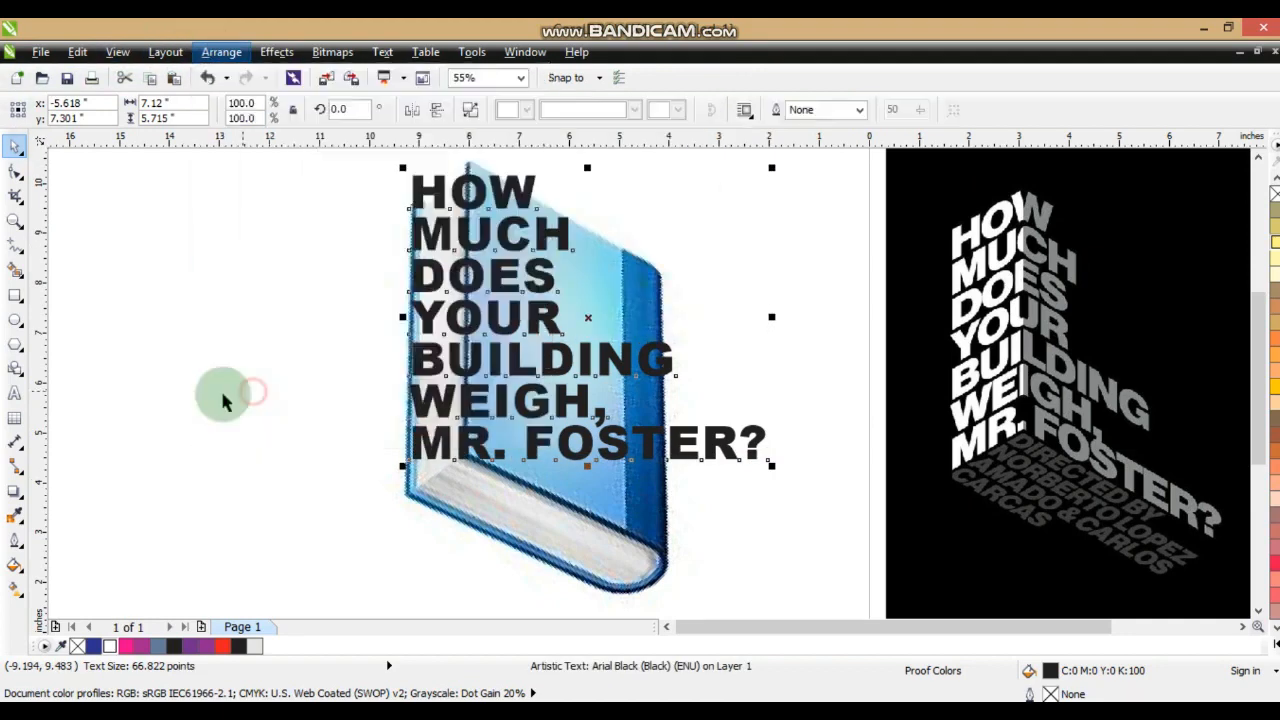
click(252, 354)
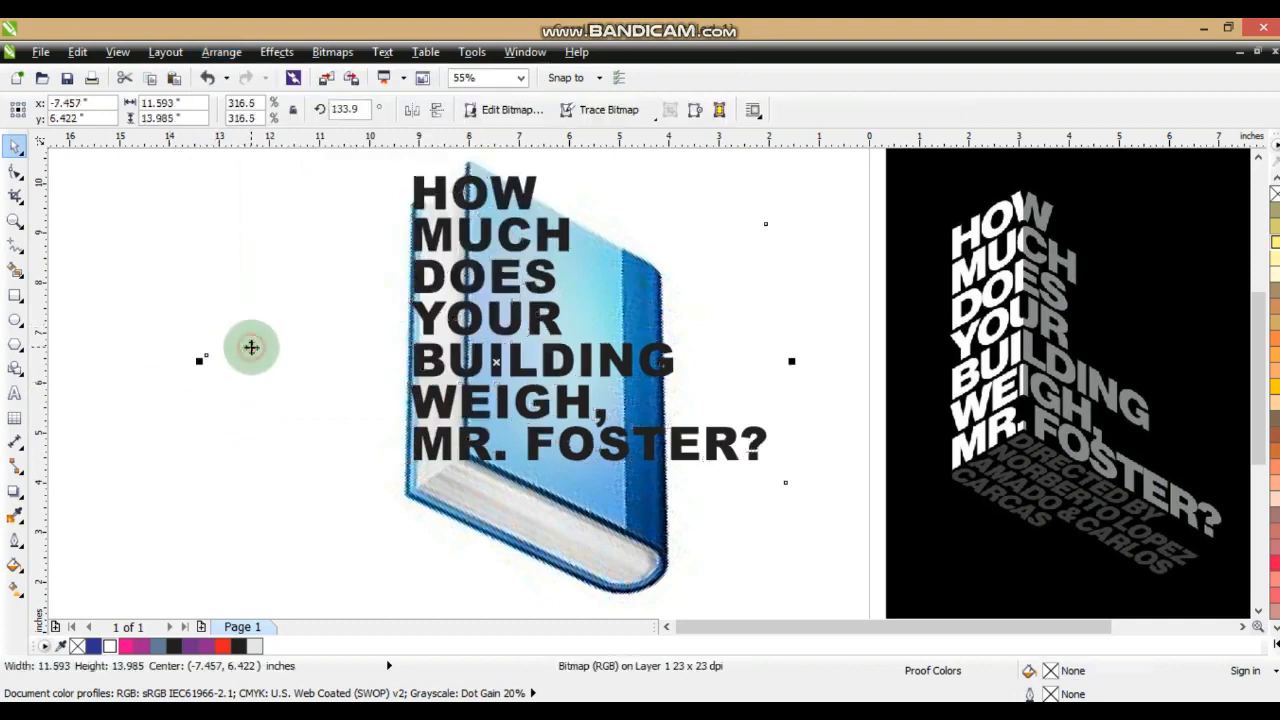
Draw a vertical line about 6.55 inches long through the lettering along the book's front vertical edge.
click(14, 244)
click(470, 166)
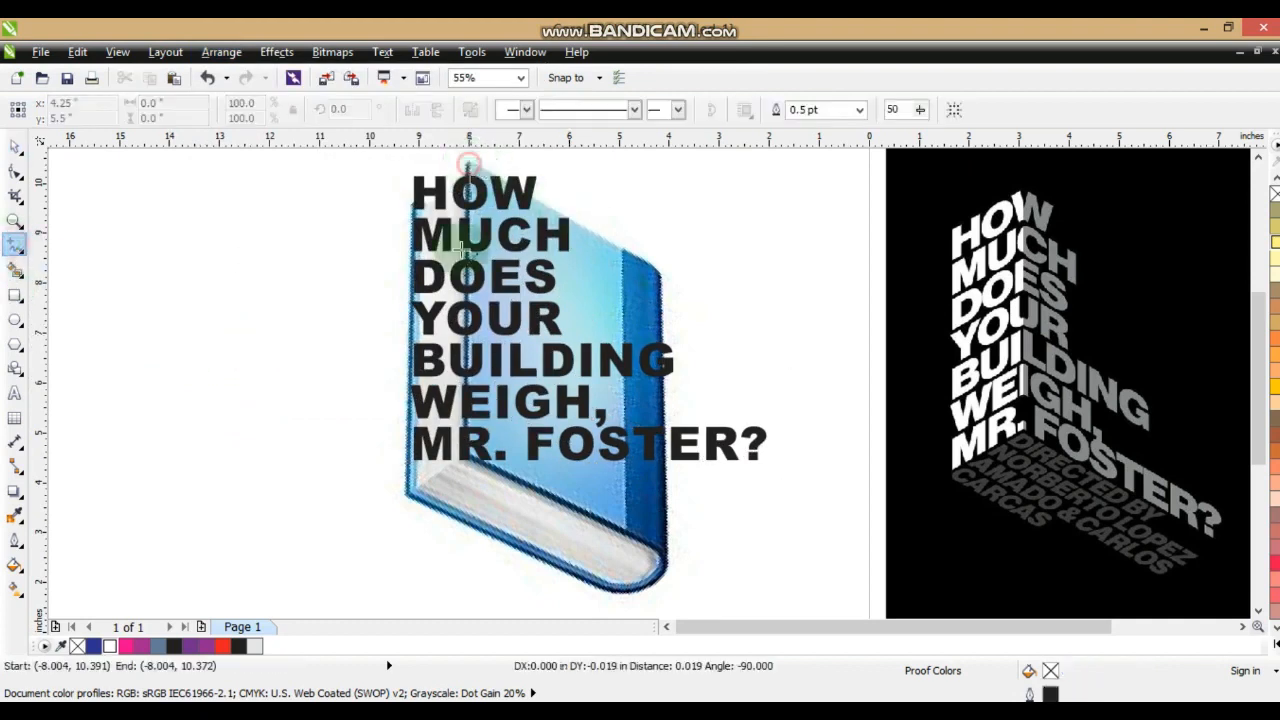
click(469, 491)
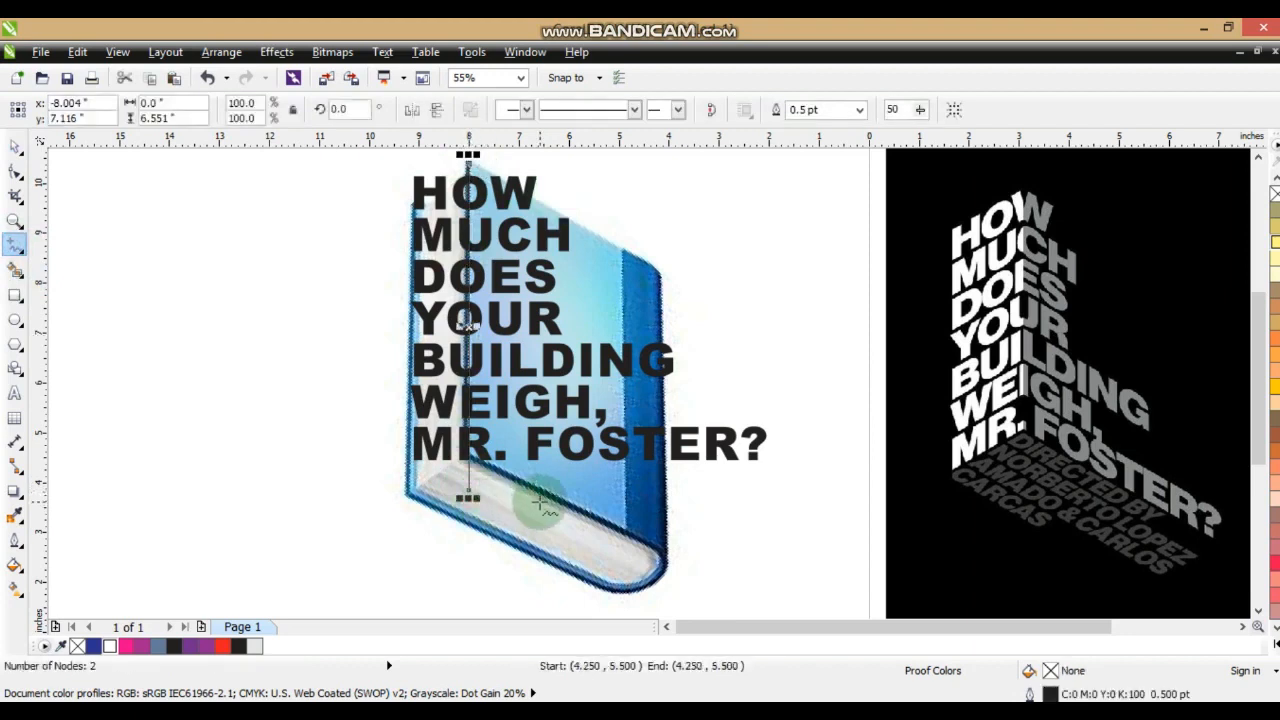
Trim the lettering with the vertical line and delete the line.
click(18, 147)
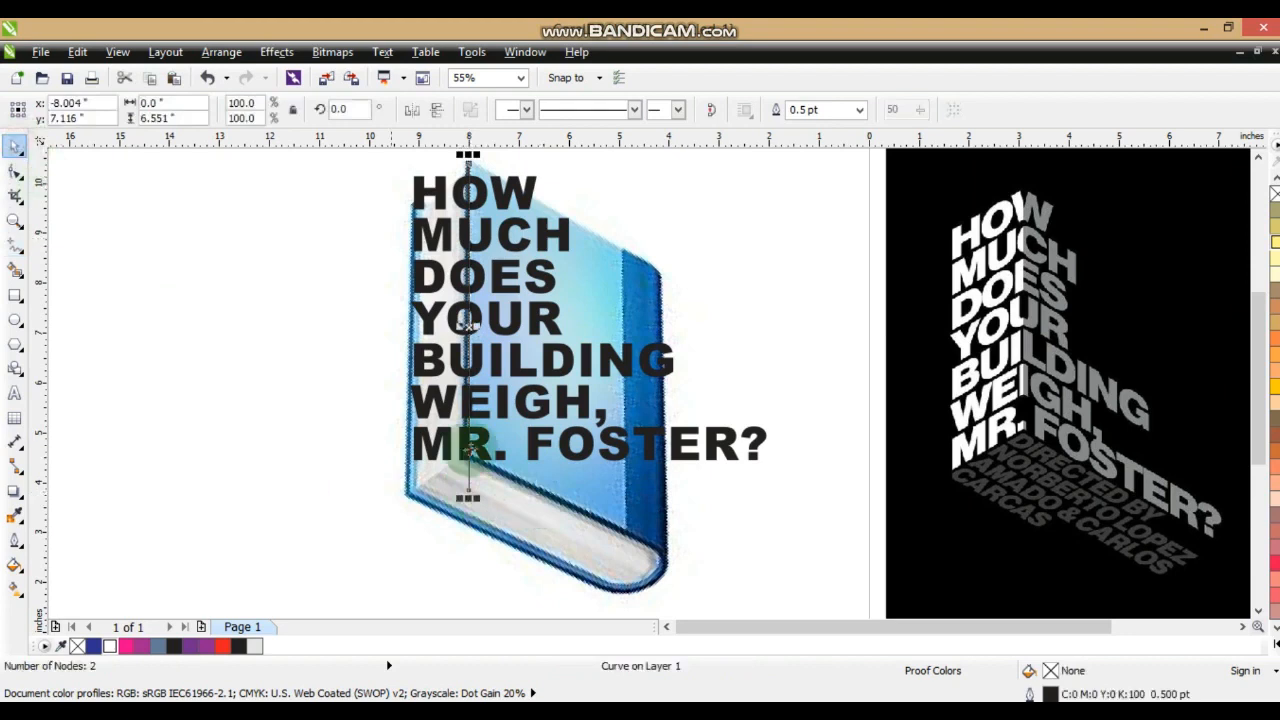
shift+click(518, 371)
click(608, 112)
click(213, 224)
click(467, 166)
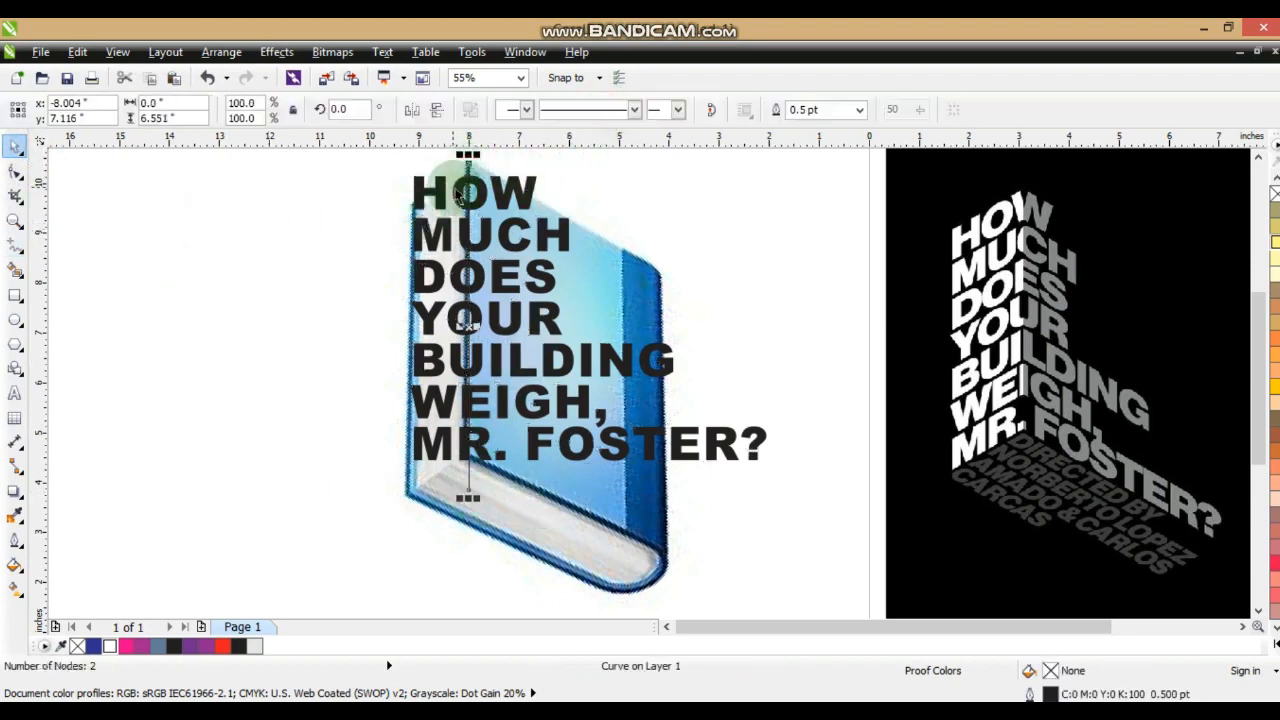
key(Delete)
Break the trimmed lettering apart into separate curves.
click(545, 285)
click(545, 285)
click(471, 109)
click(302, 213)
Combine the letter pieces left of the cut into one curve and those right of it into another.
drag(291, 158, 475, 500)
click(471, 109)
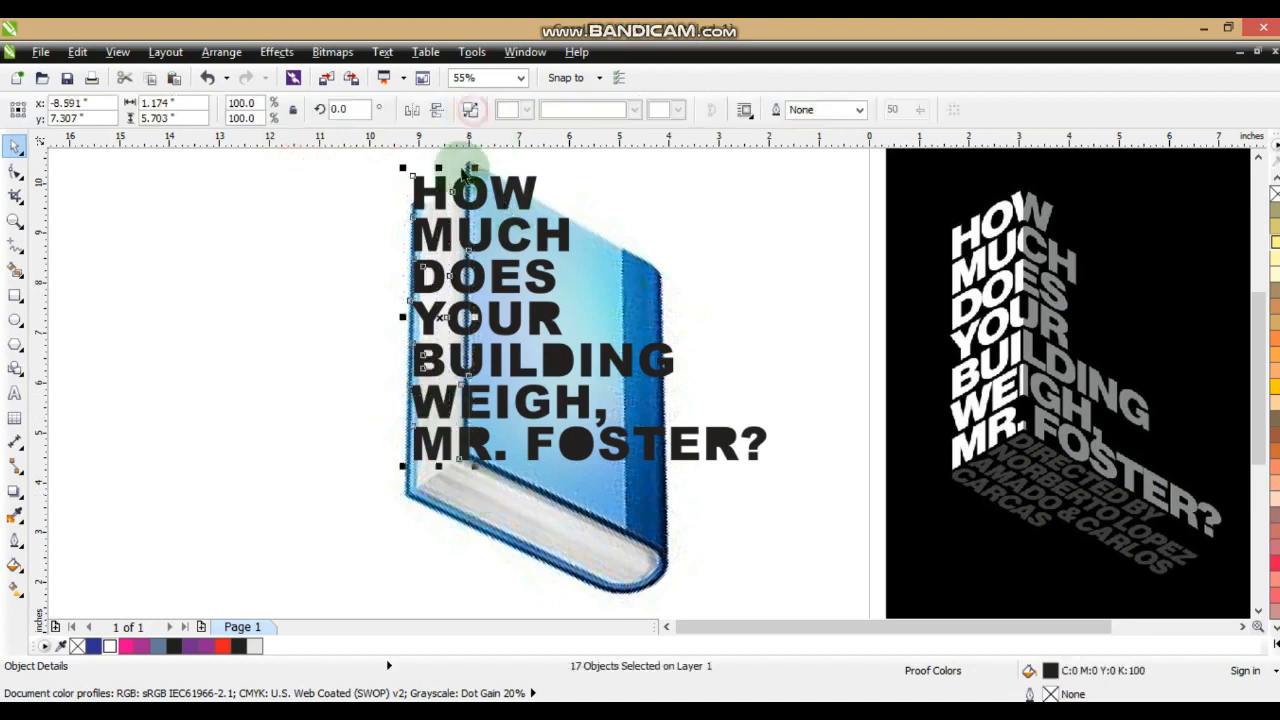
drag(871, 163, 451, 534)
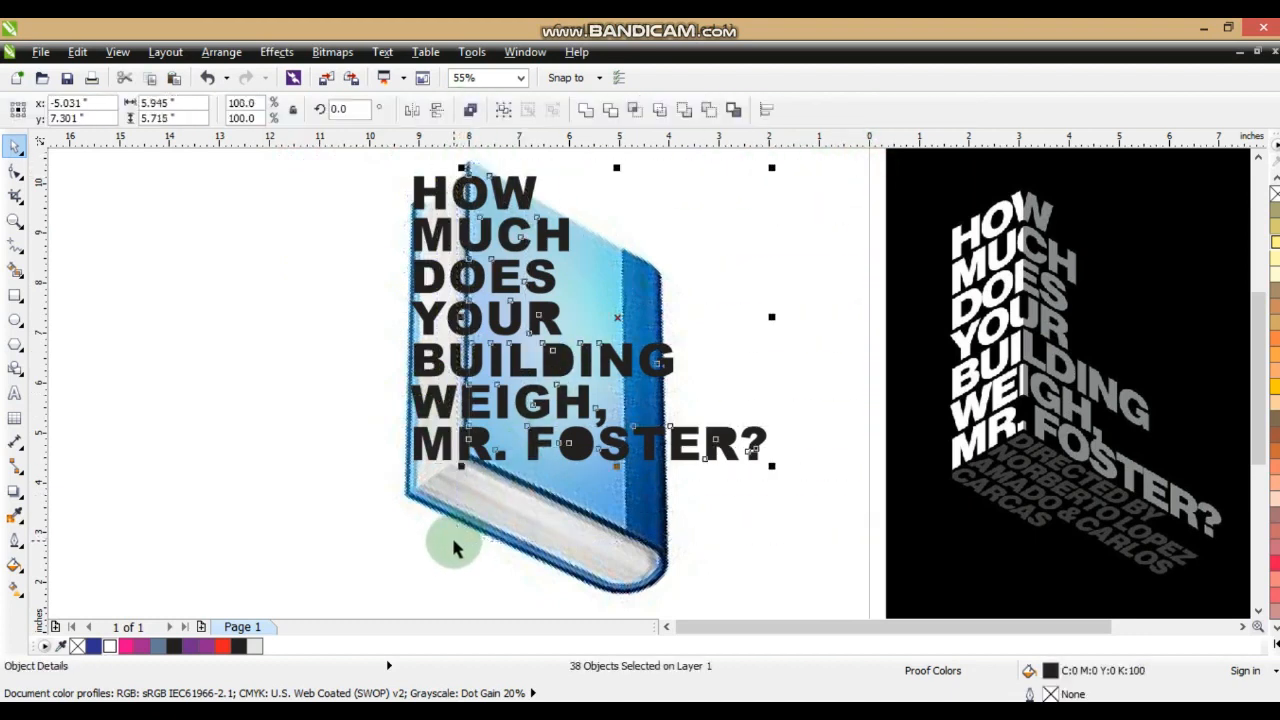
click(470, 109)
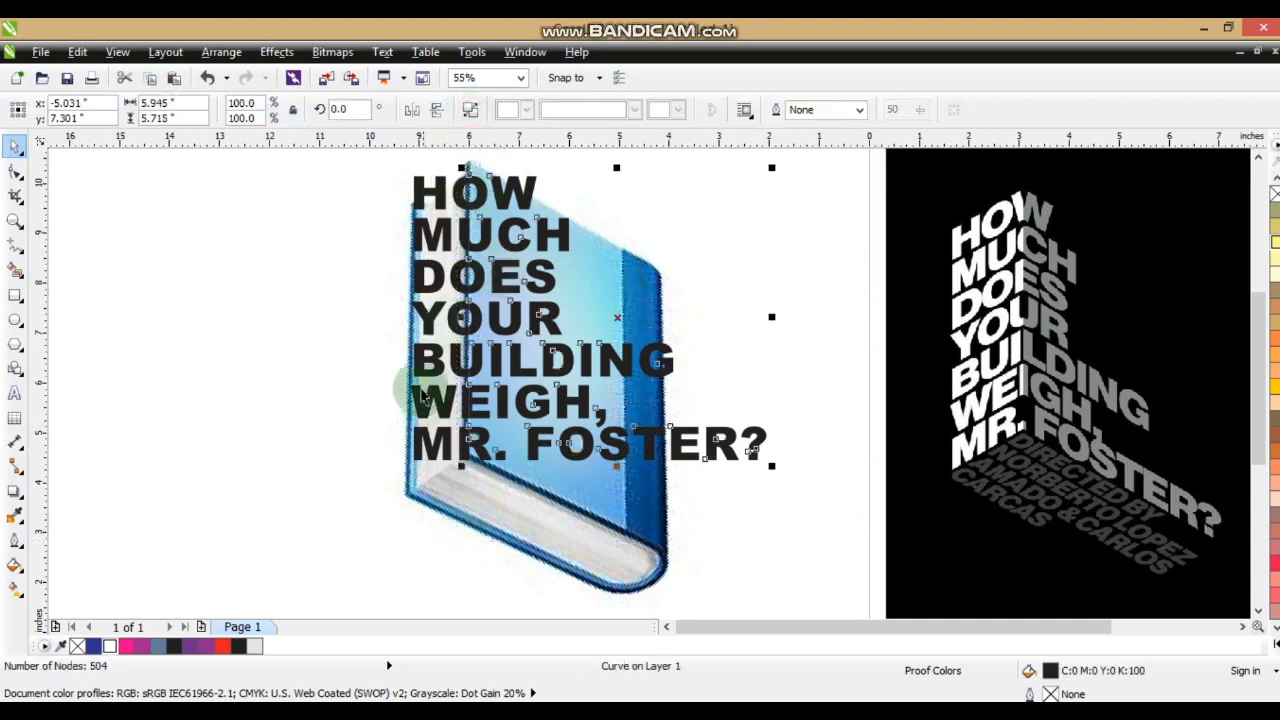
Skew the left half of the lettering by about 21.4 degrees to follow the book's page side.
click(443, 321)
click(410, 325)
drag(404, 318, 406, 344)
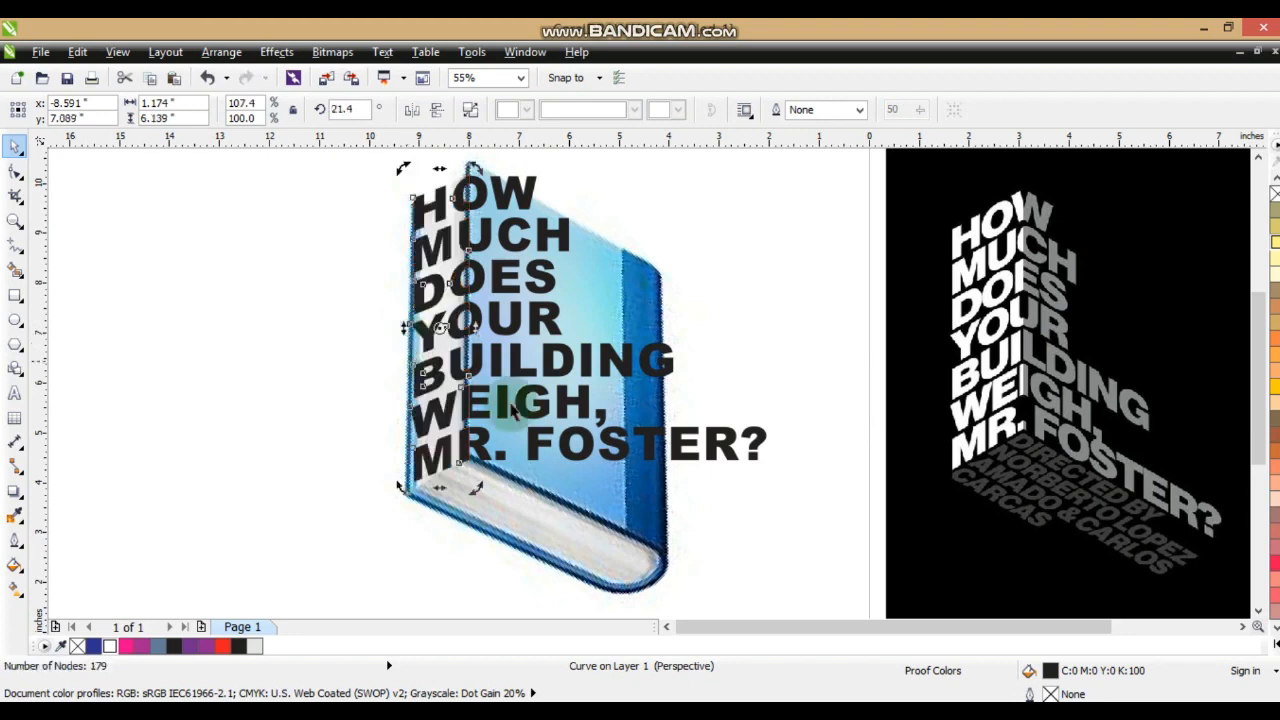
Skew the right half of the lettering downward to about 335.9 degrees to follow the slope of the book cover.
click(549, 366)
click(552, 363)
drag(768, 316, 761, 398)
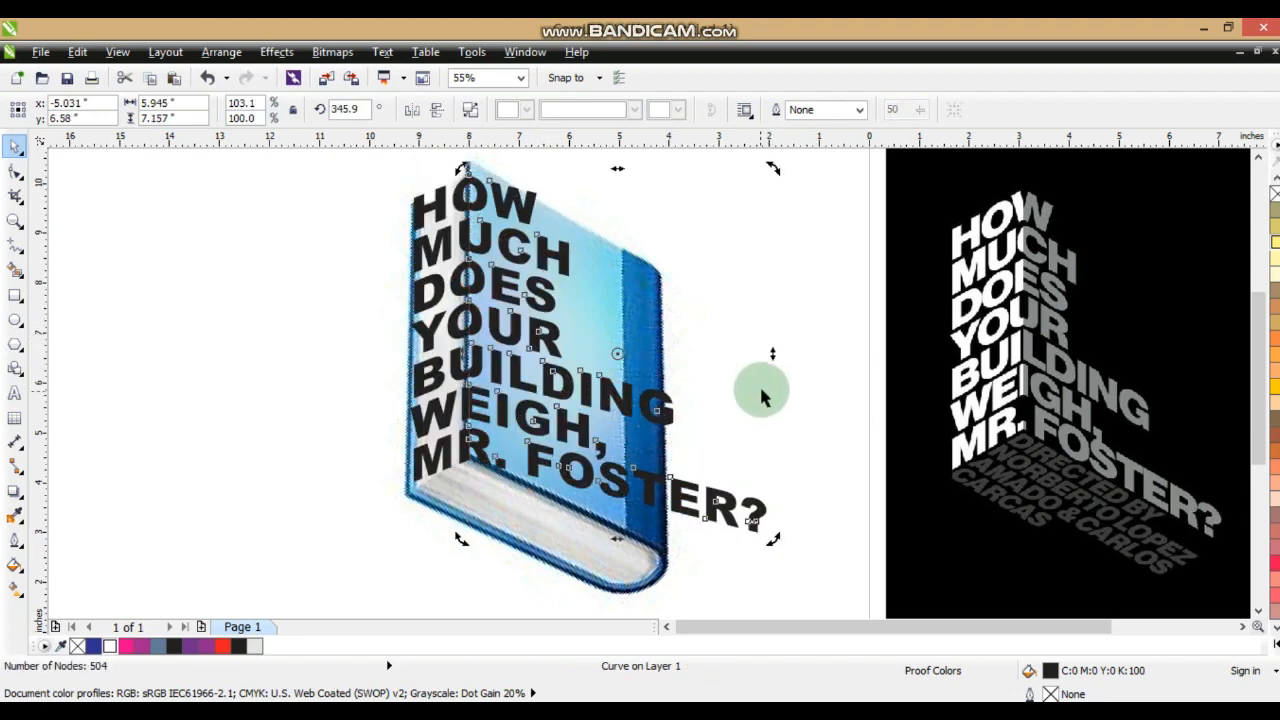
drag(771, 350, 773, 392)
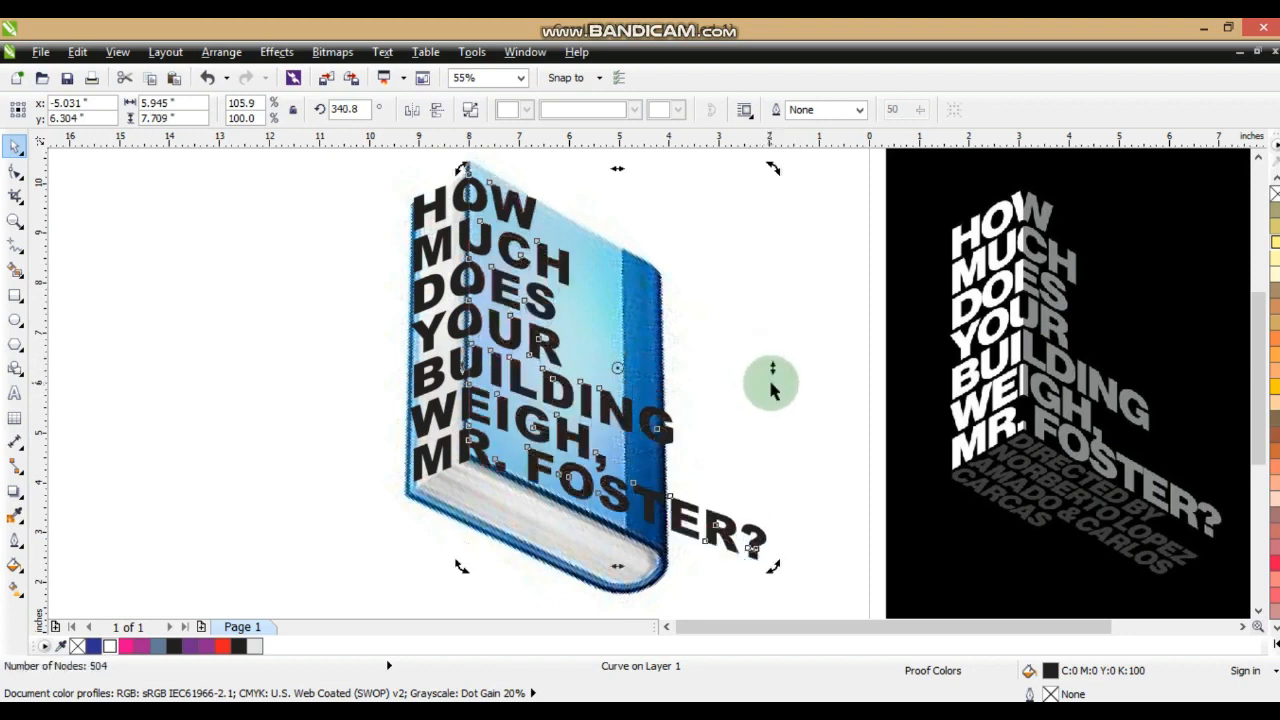
drag(771, 363, 772, 400)
click(802, 394)
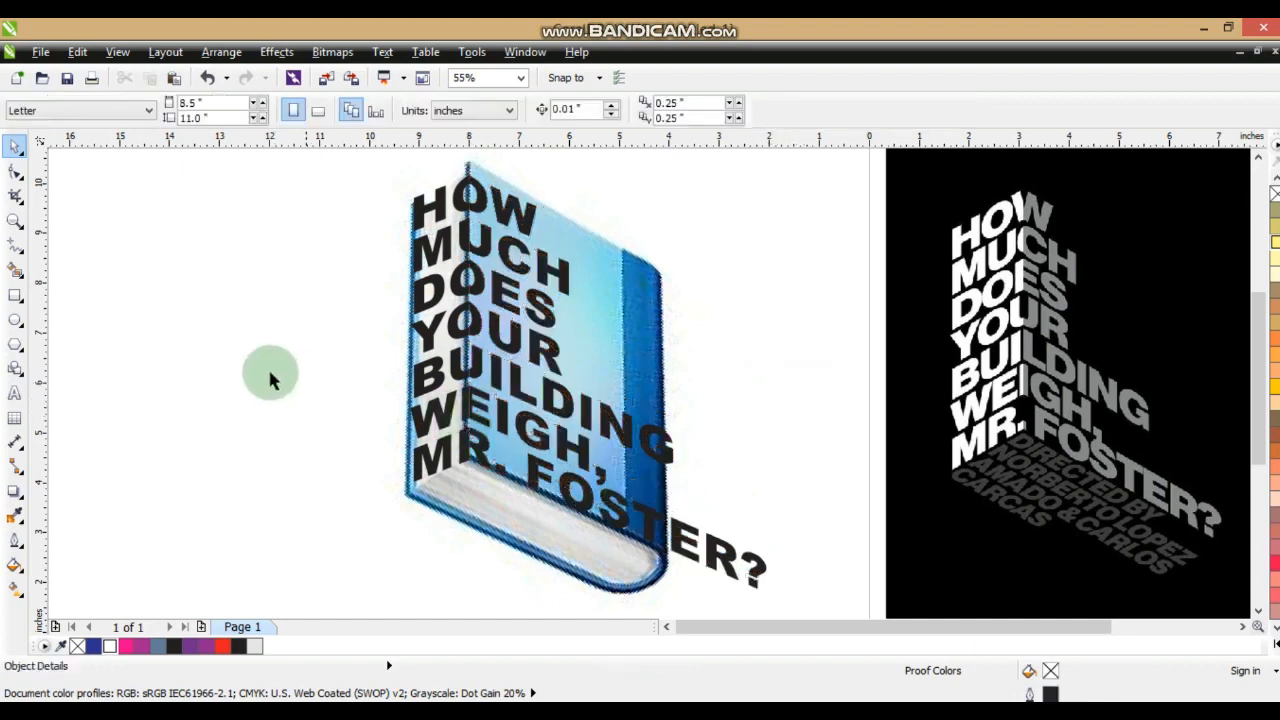
Draw a rectangle about 8.99 by 9.47 inches around the book and lettering.
click(14, 295)
drag(369, 163, 817, 593)
click(15, 146)
Move the book image horizontally to the left, out of the rectangle and away from the lettering.
drag(612, 526, 123, 509)
key(ctrl+z)
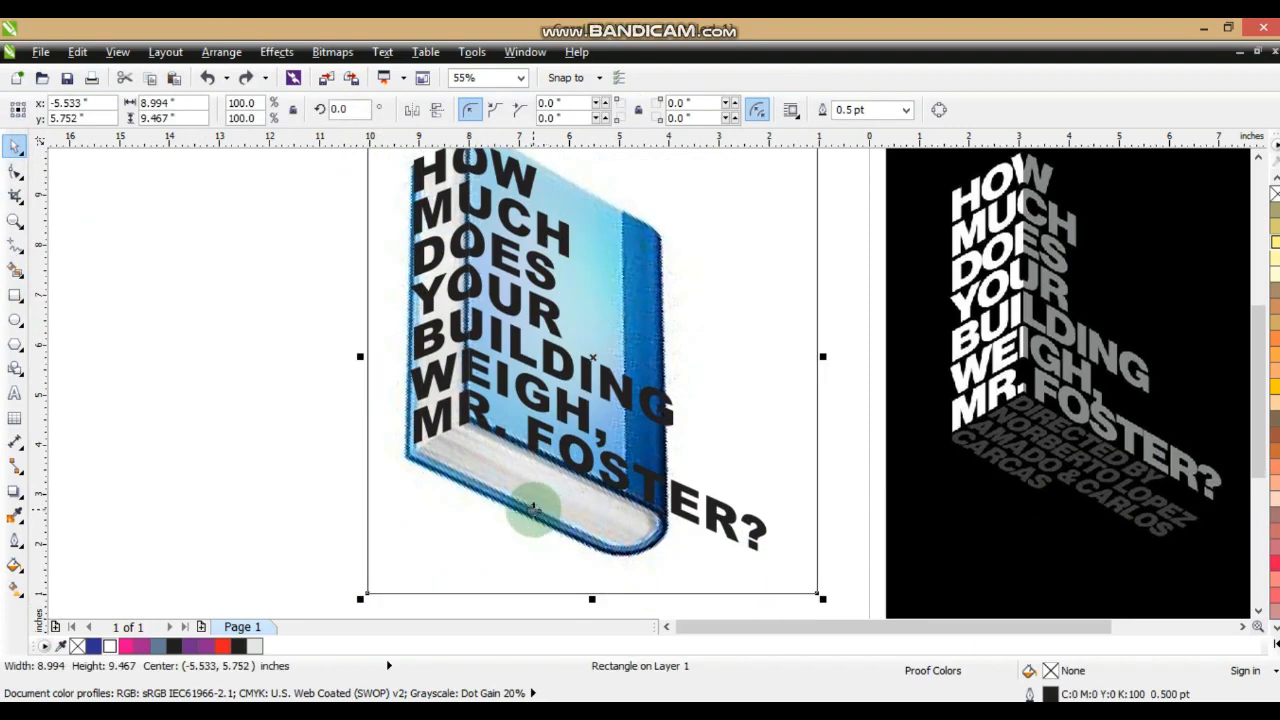
drag(533, 510, 106, 511)
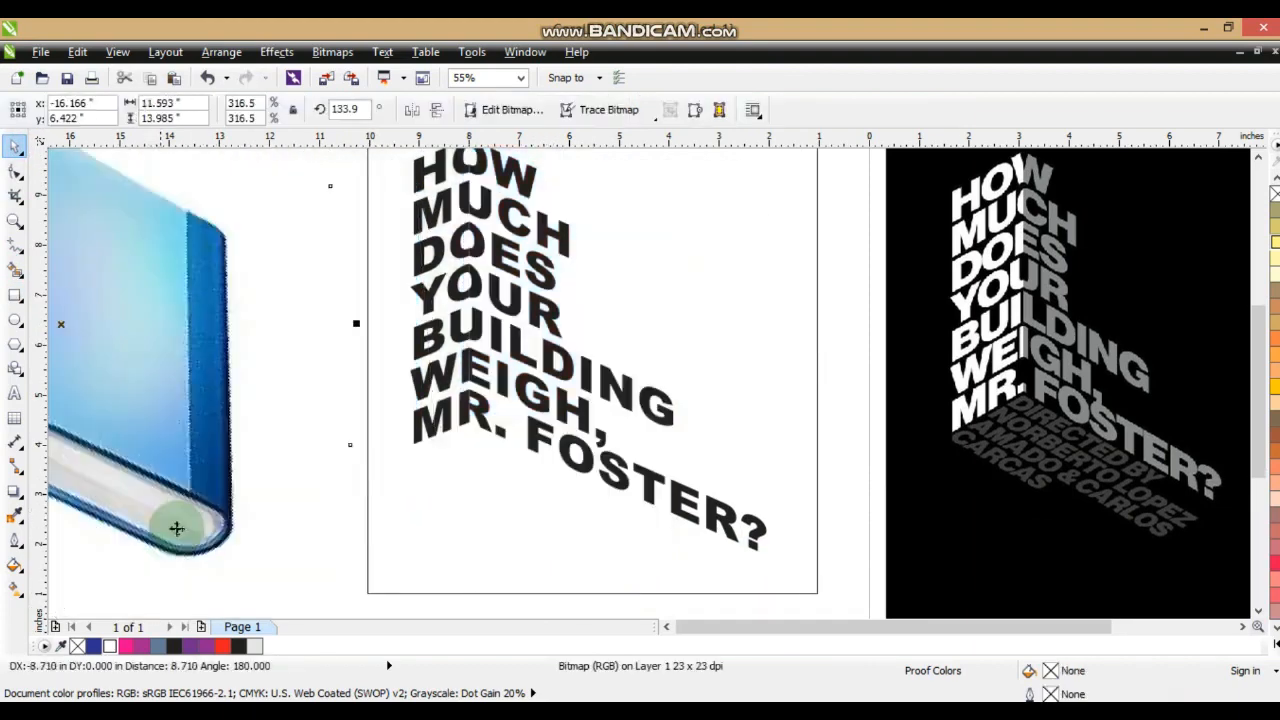
Fill the rectangle behind the lettering with black, C100 M100 Y100 K100.
click(447, 428)
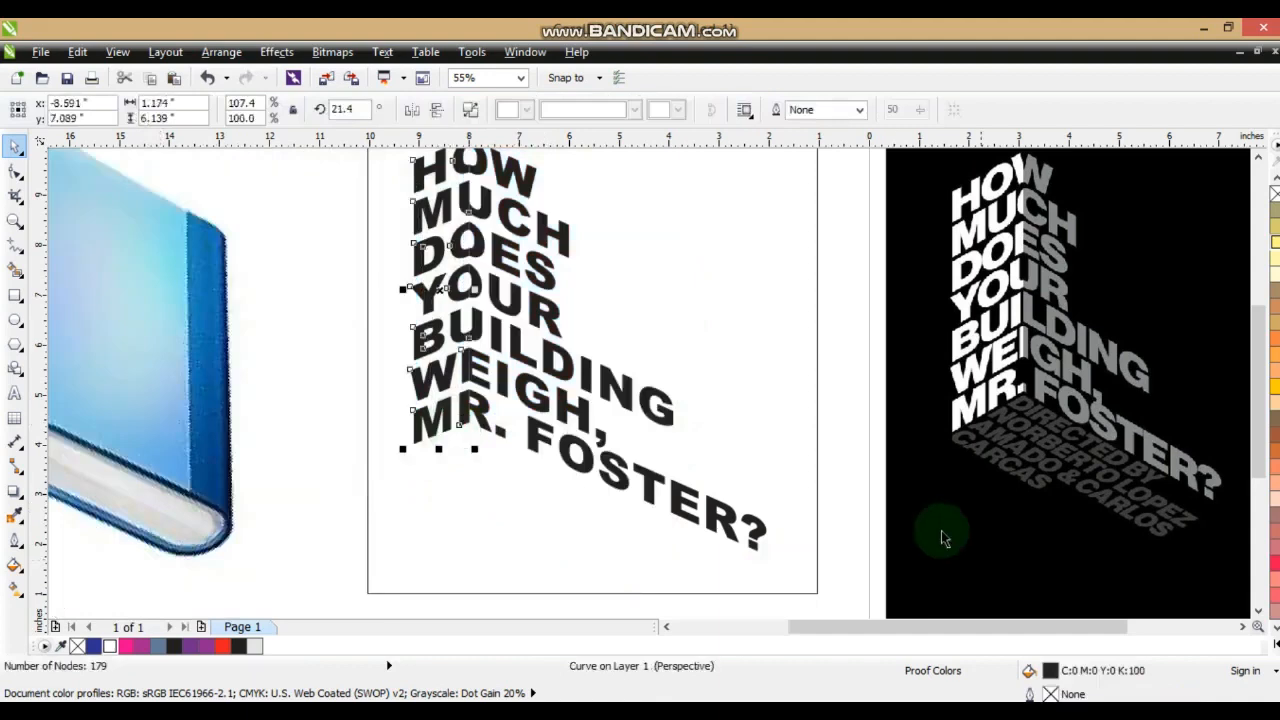
click(449, 577)
click(1275, 660)
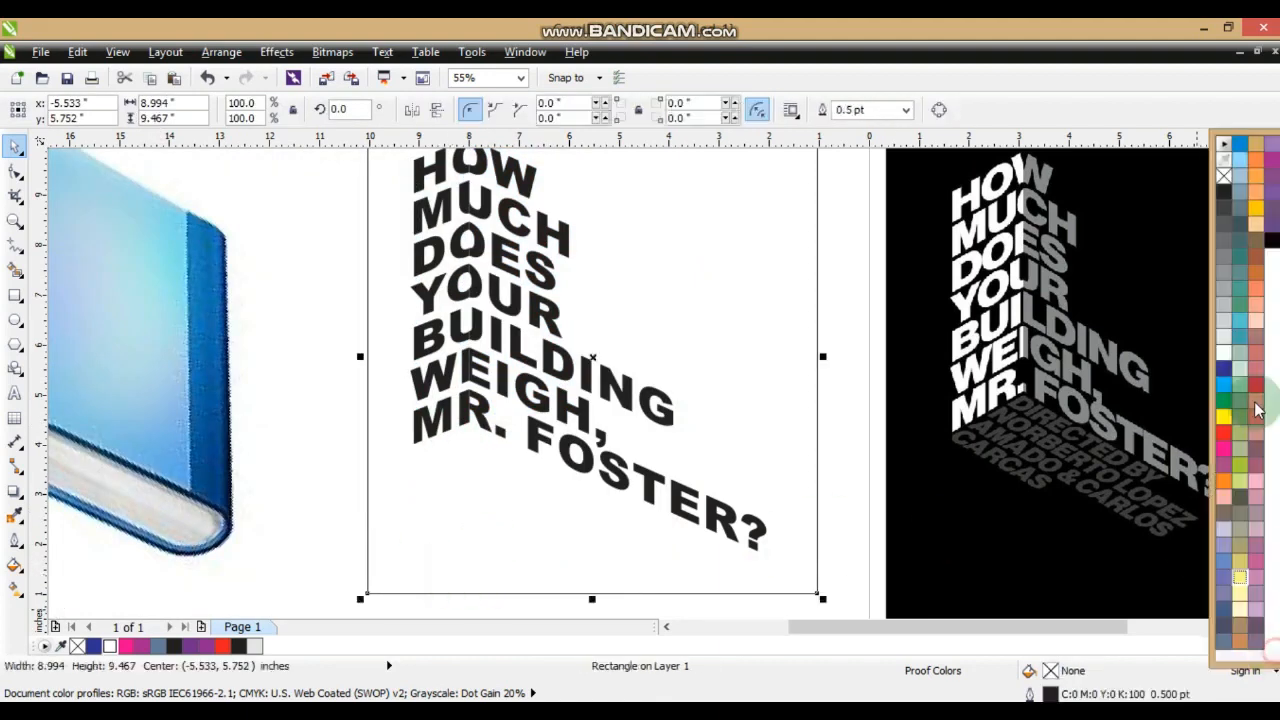
drag(1272, 240, 450, 298)
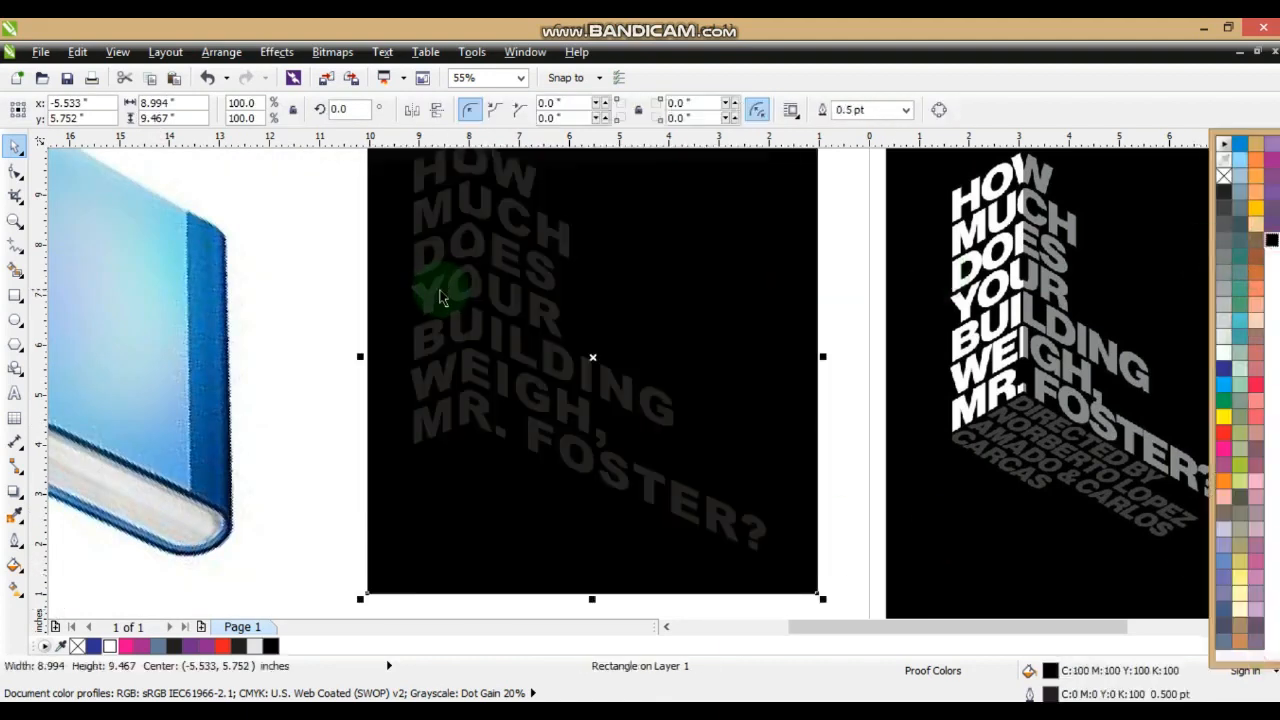
Fill the left half of the lettering with very light grey.
click(440, 292)
click(1273, 655)
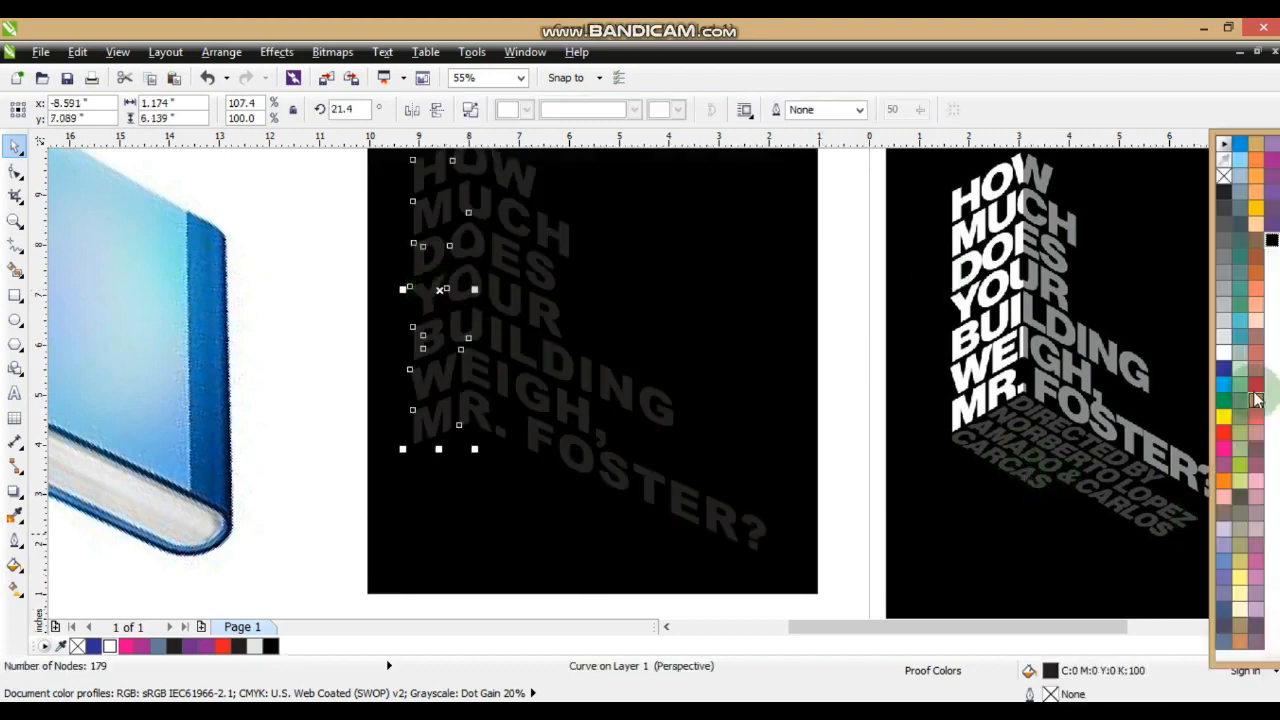
click(1224, 336)
Fill the right half of the lettering with 40% black.
click(565, 375)
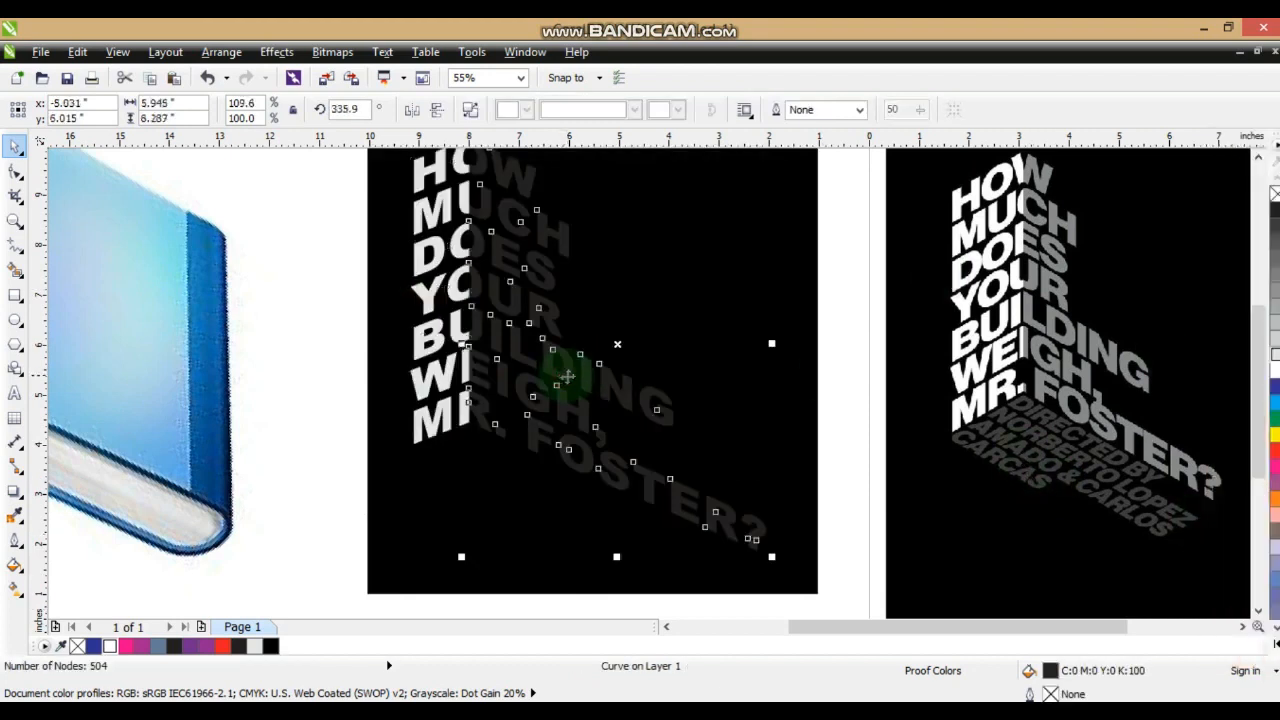
click(1275, 320)
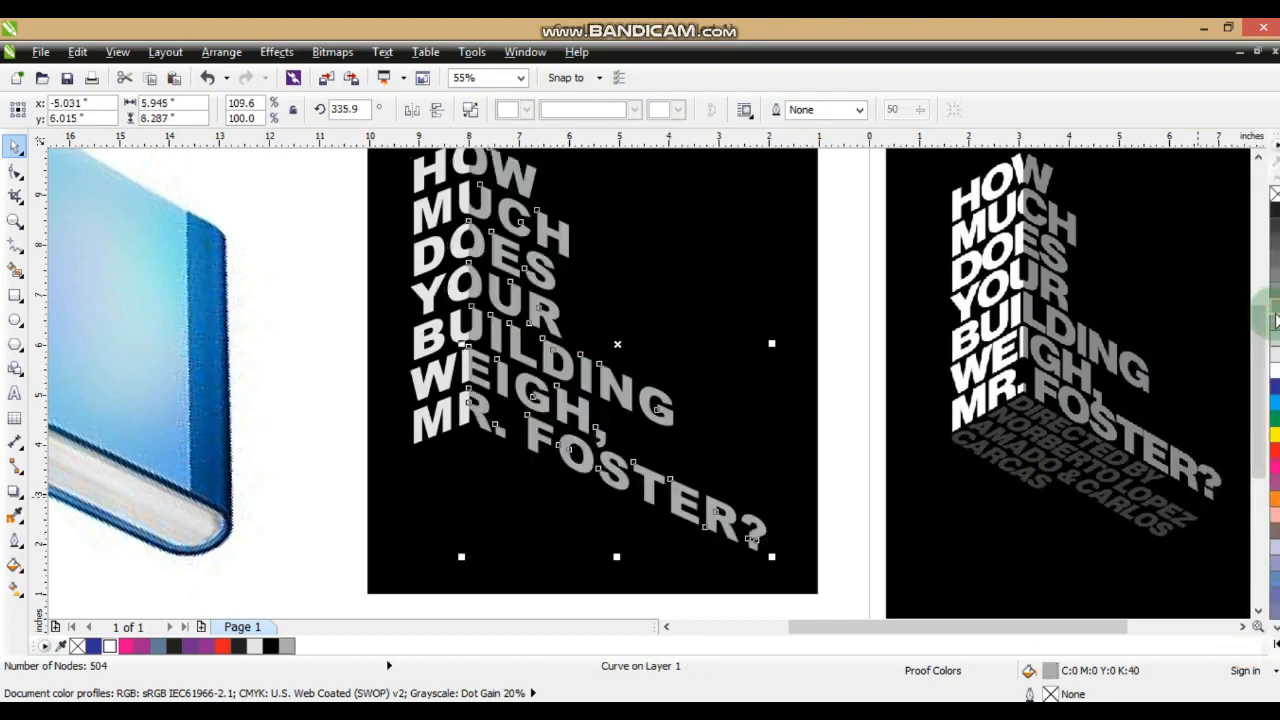
shift+click(904, 476)
shift+click(406, 574)
key(shift+F2)
click(652, 537)
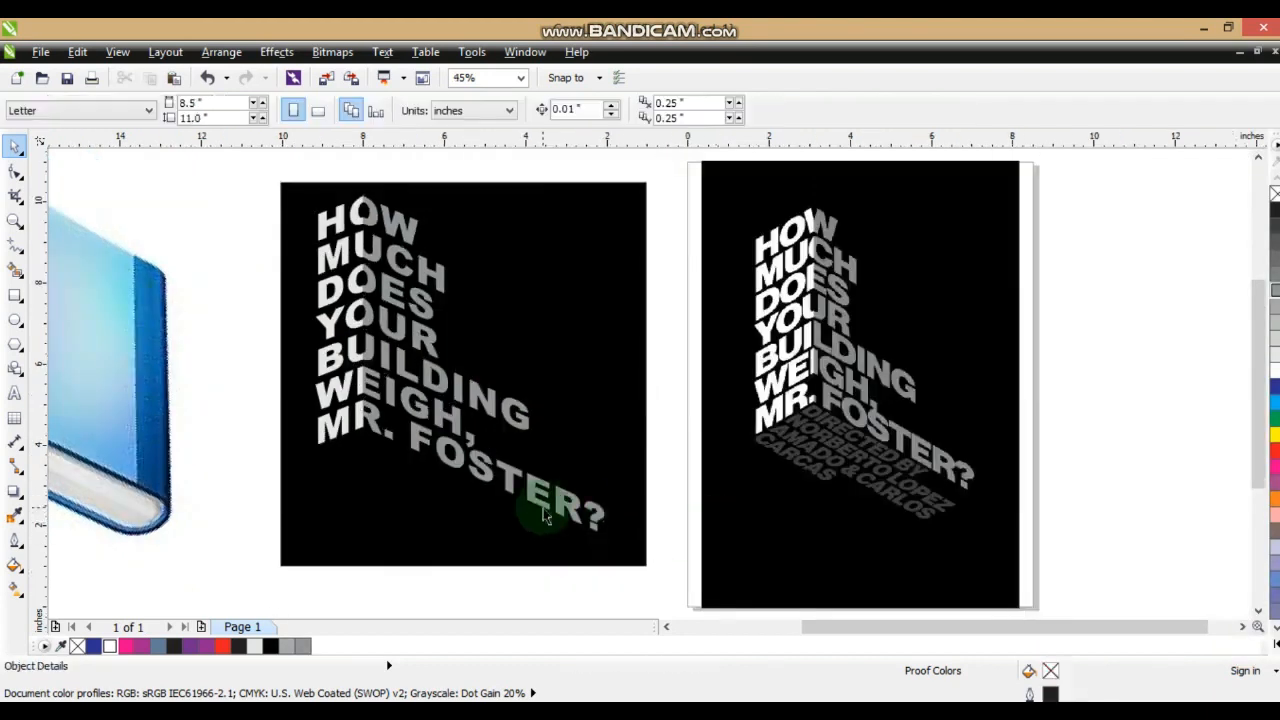
Add a three-line artistic text credit beside the book image, with "DIRECTED BY" followed by the director's names on the lower lines.
click(14, 393)
click(138, 233)
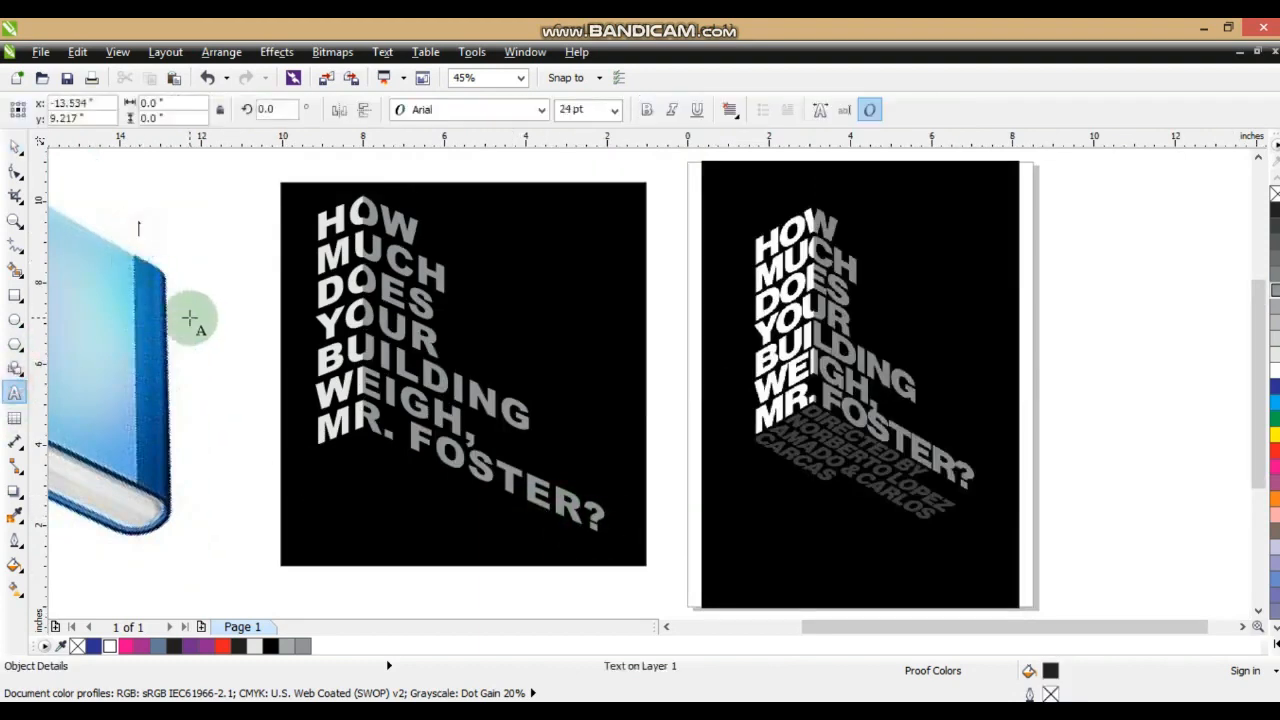
text(DIRECTED BY)
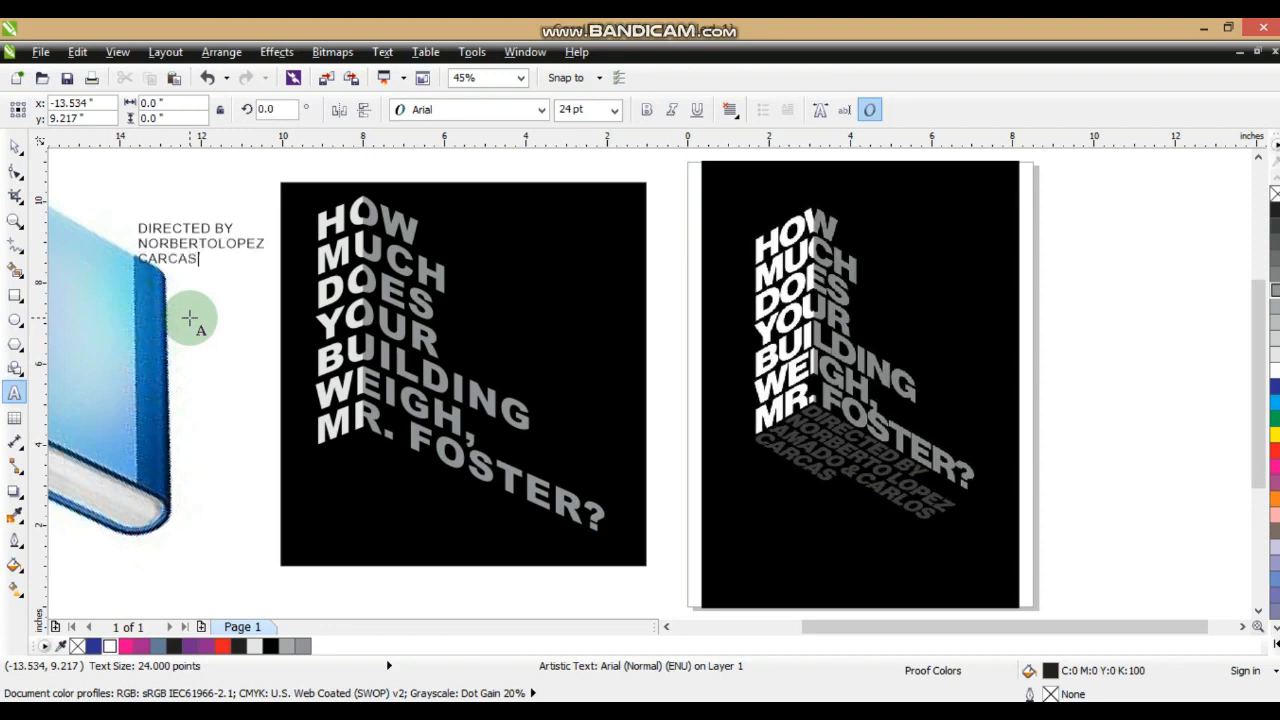
Set the credit text in Arial Black and tighten its line spacing slightly.
click(14, 146)
click(430, 110)
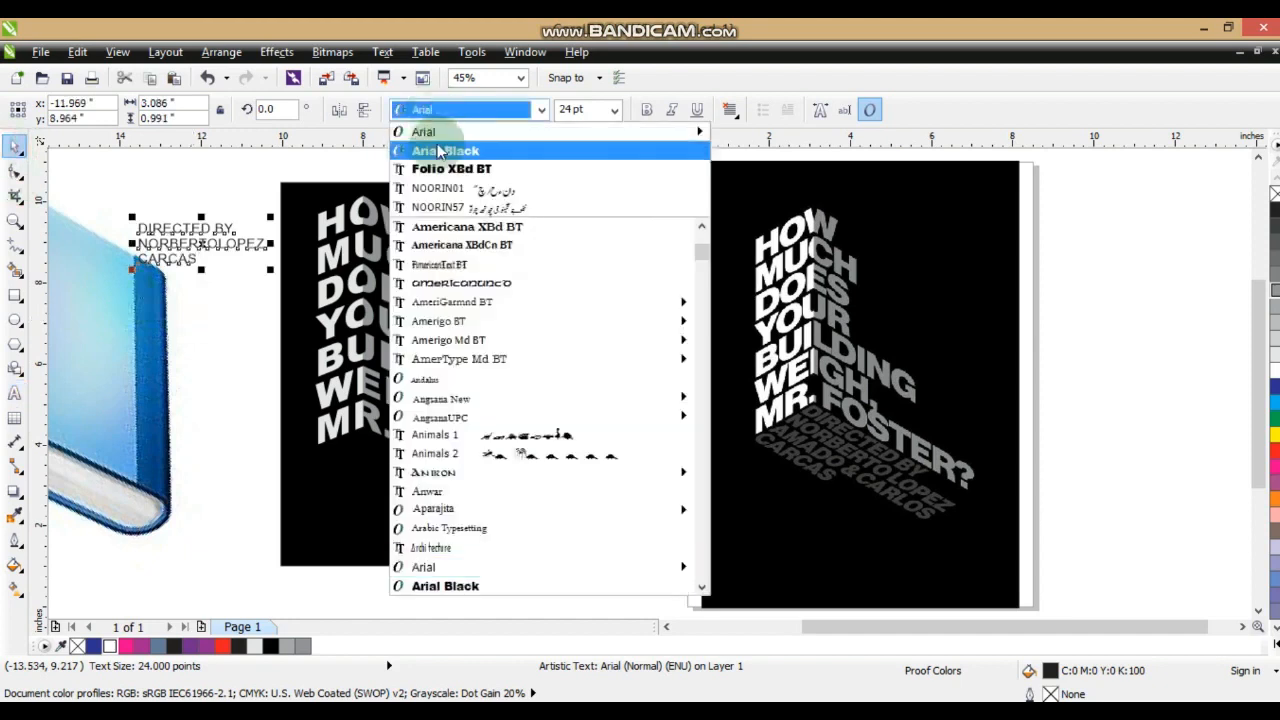
click(437, 150)
click(14, 172)
drag(130, 277, 132, 264)
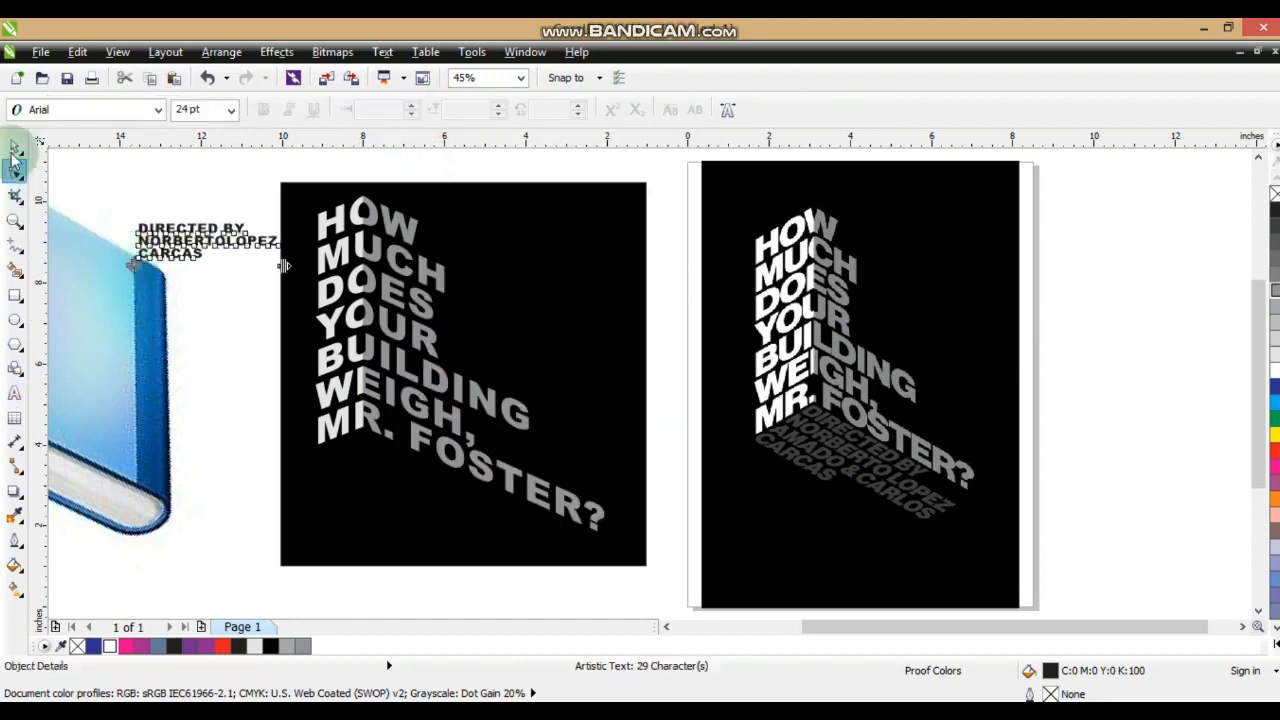
Convert the credit text to curves.
click(14, 148)
click(228, 53)
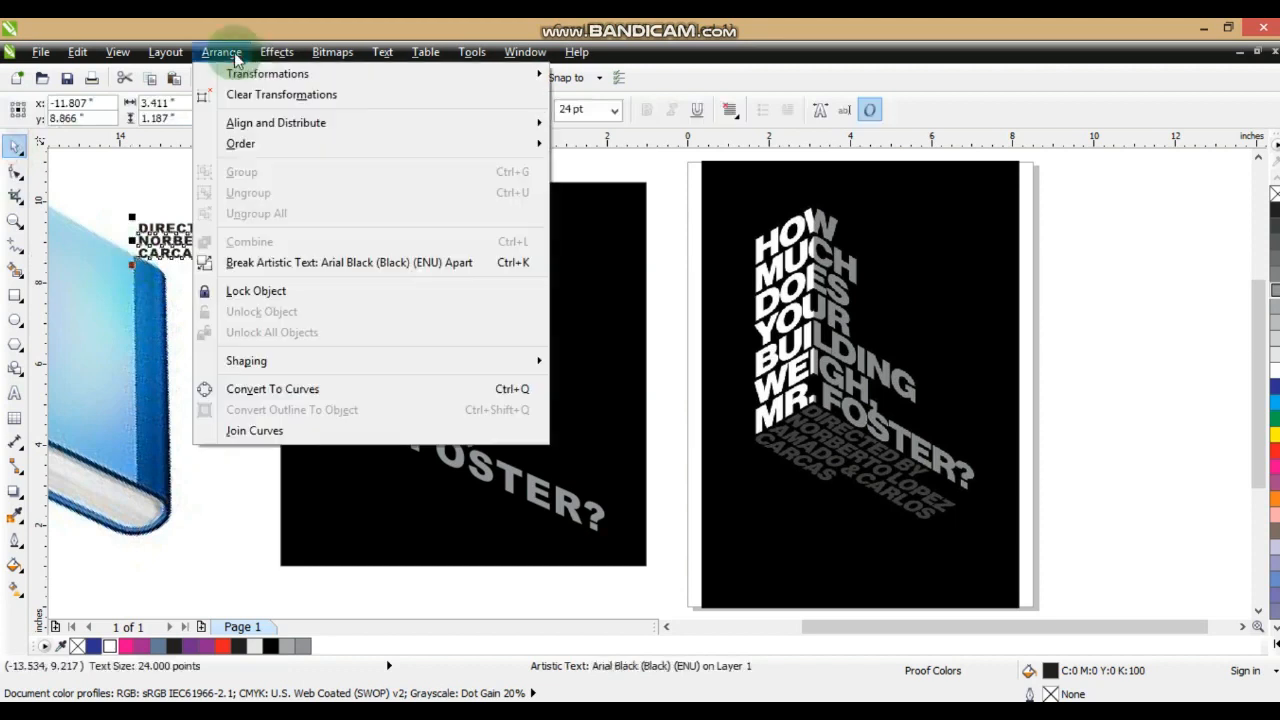
click(243, 389)
Move the credit onto the black rectangle below the lettering's fold and fill it with 80% black.
drag(194, 252, 416, 442)
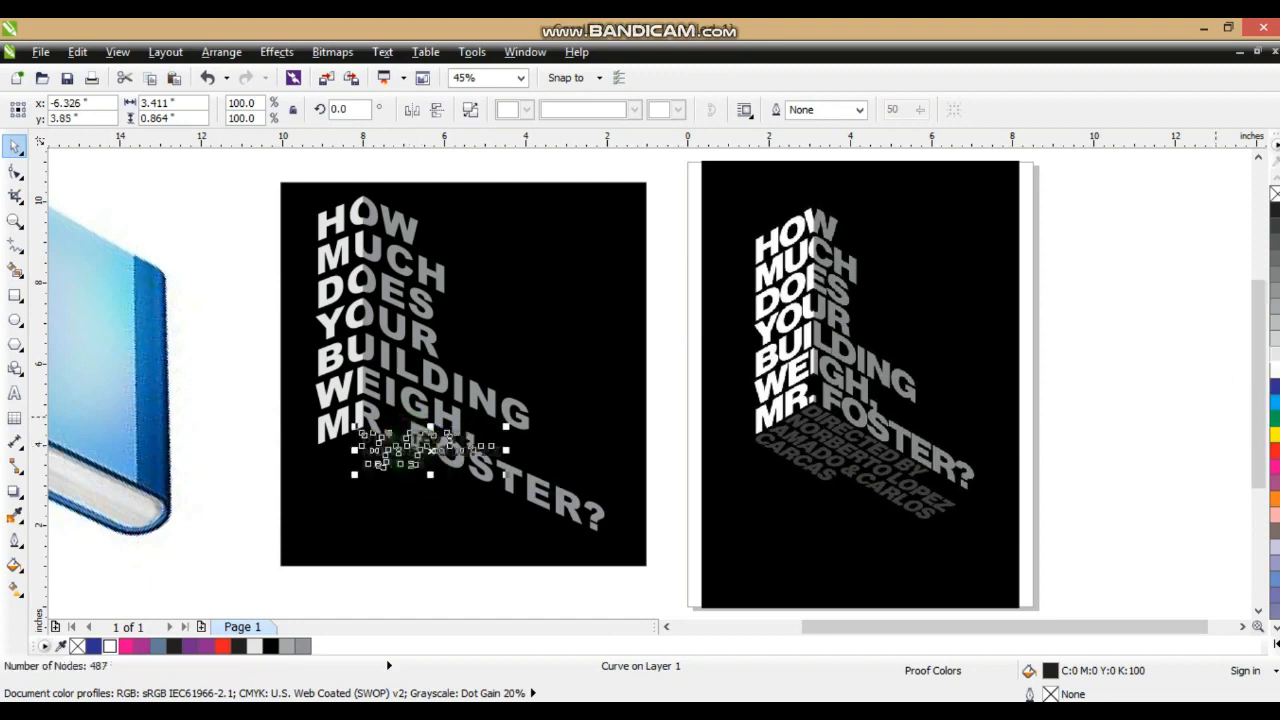
click(1274, 338)
click(1274, 242)
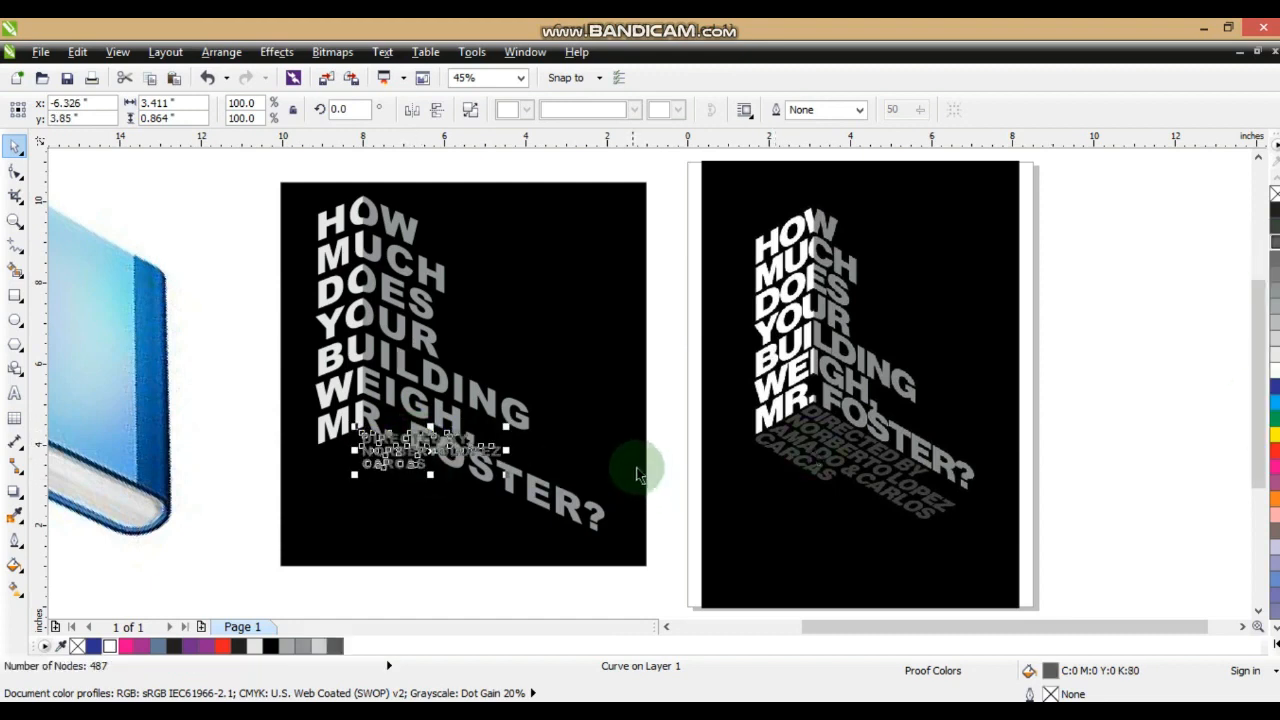
Add perspective to the credit and pull its corners so it slants along the lower edge of MR. FOSTER?
click(342, 57)
mouse_move(277, 52)
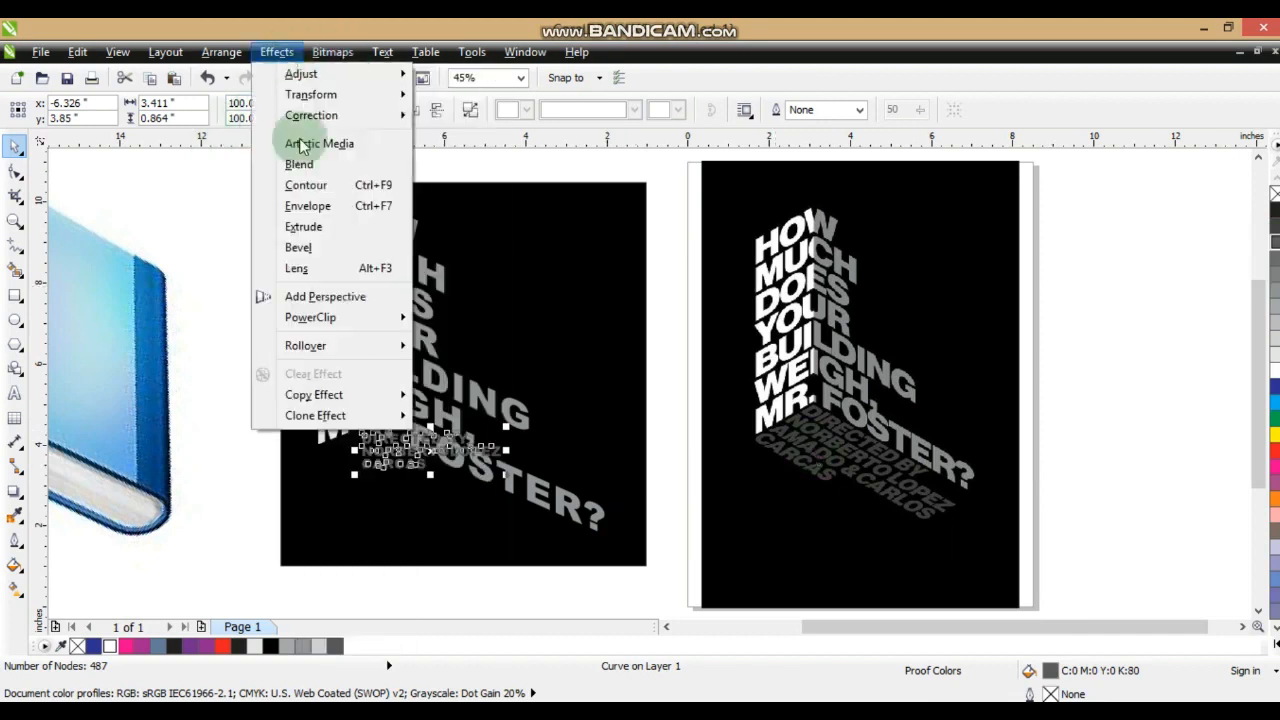
click(268, 294)
drag(358, 467, 316, 452)
drag(500, 476, 480, 530)
drag(500, 438, 575, 537)
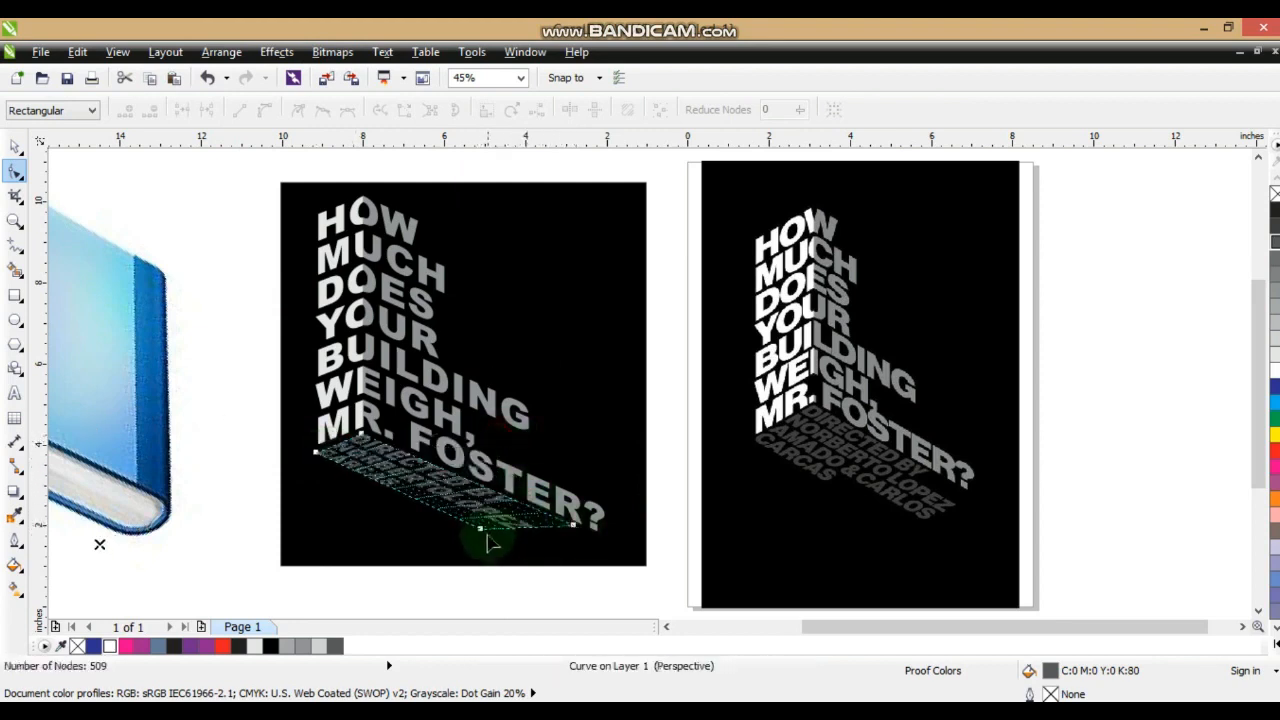
Refine the credit's perspective corners so it reads as the underside plane beneath the folded lettering.
drag(479, 532, 529, 541)
drag(316, 452, 320, 452)
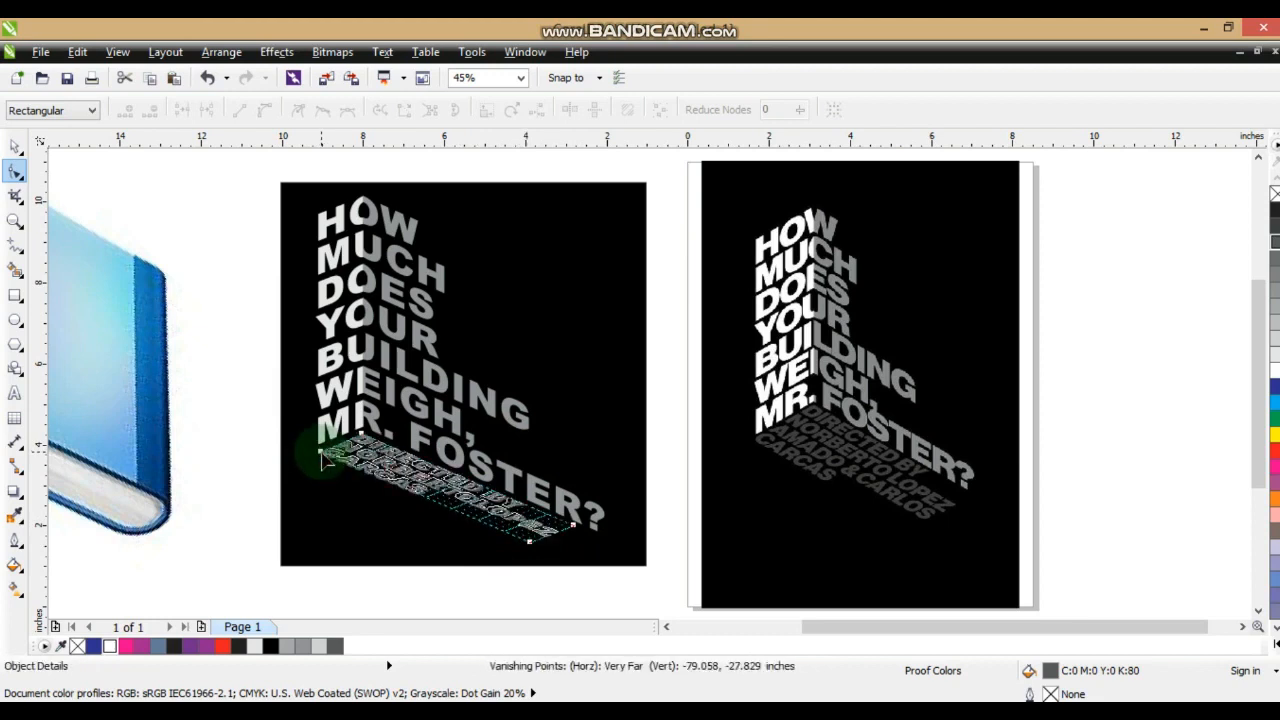
drag(574, 526, 531, 543)
click(15, 146)
click(106, 266)
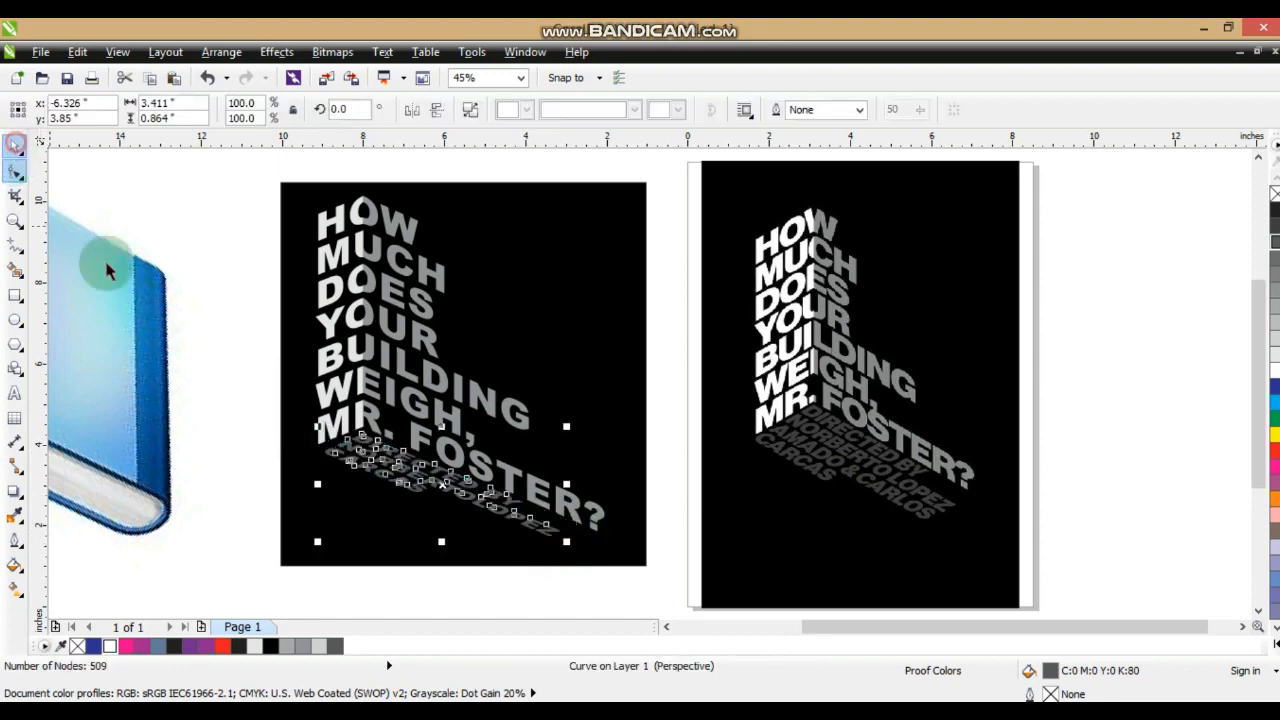
click(212, 391)
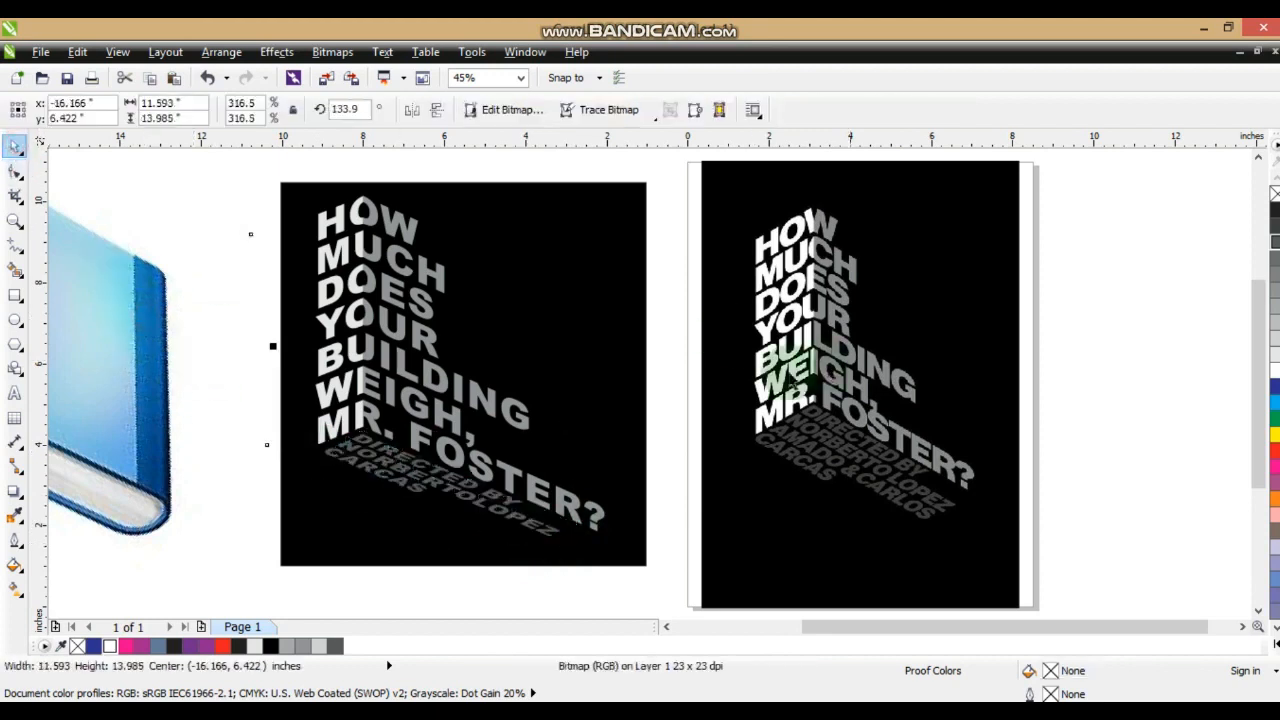
scroll(579, 379, down, 1)
click(436, 238)
drag(383, 194, 962, 565)
key(shift+F2)
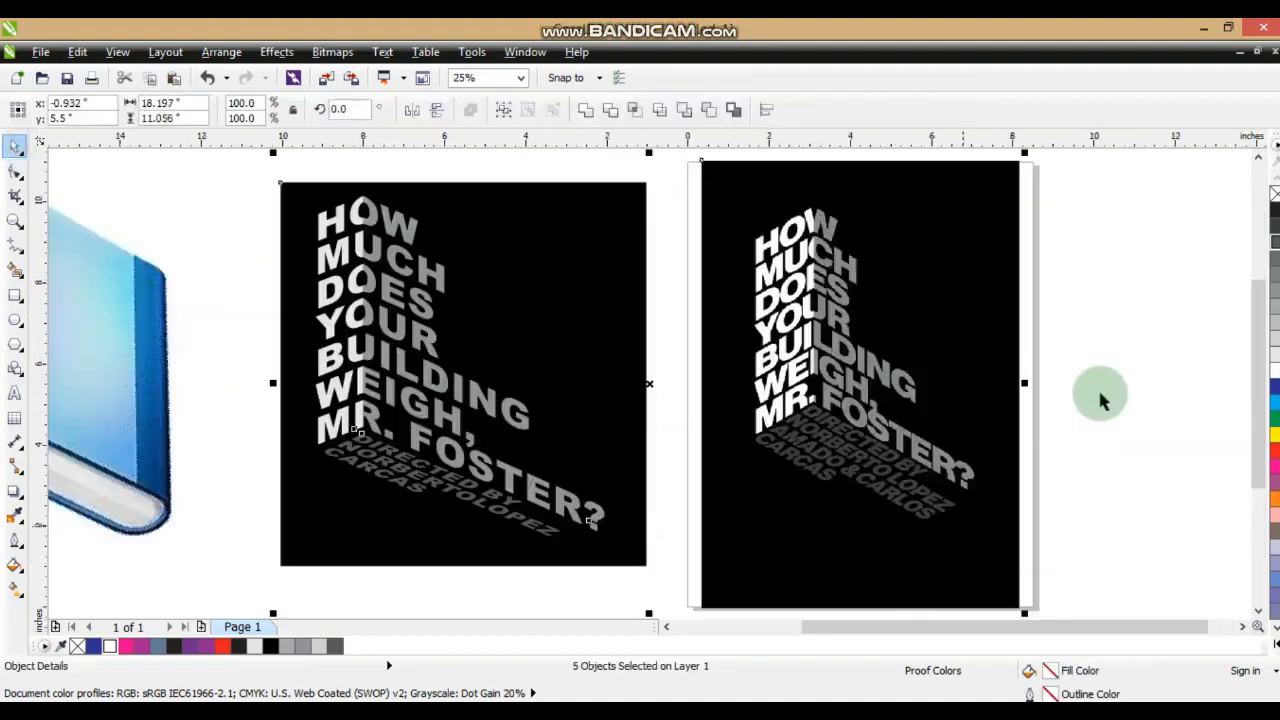
click(1097, 385)
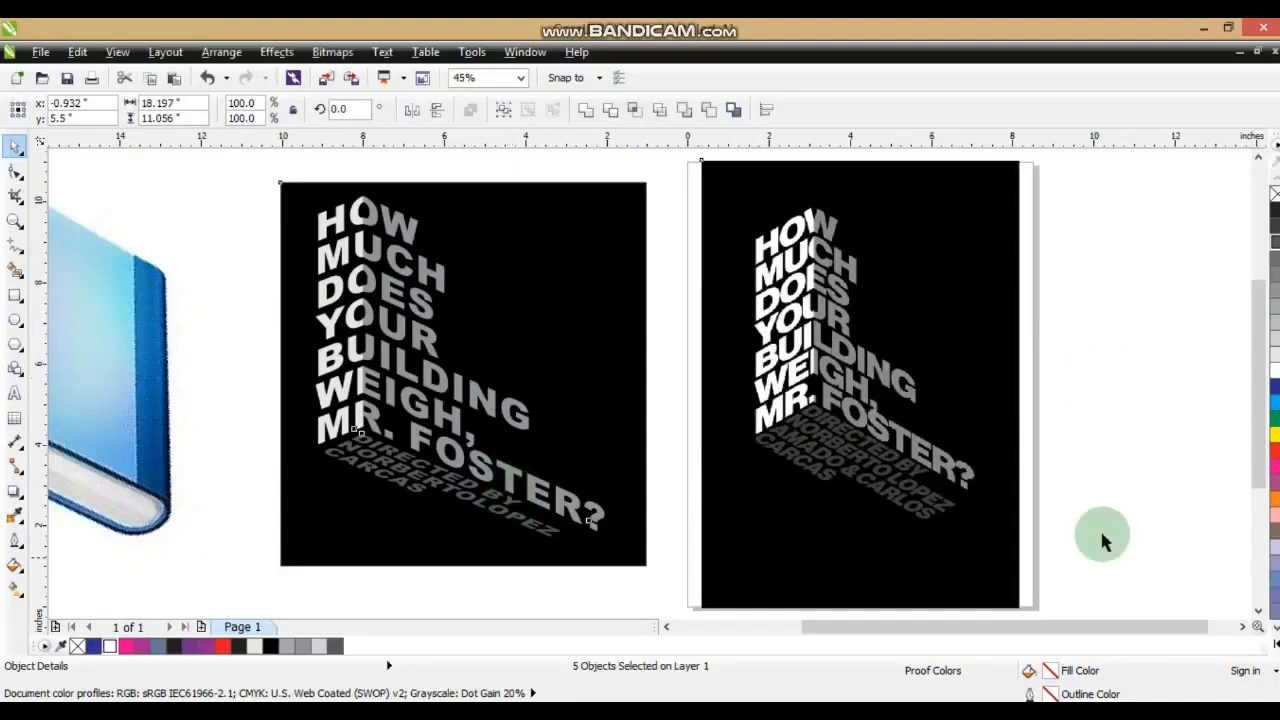
click(1140, 497)
Recolour the credit beneath the lettering with a slightly lighter dark grey.
click(470, 500)
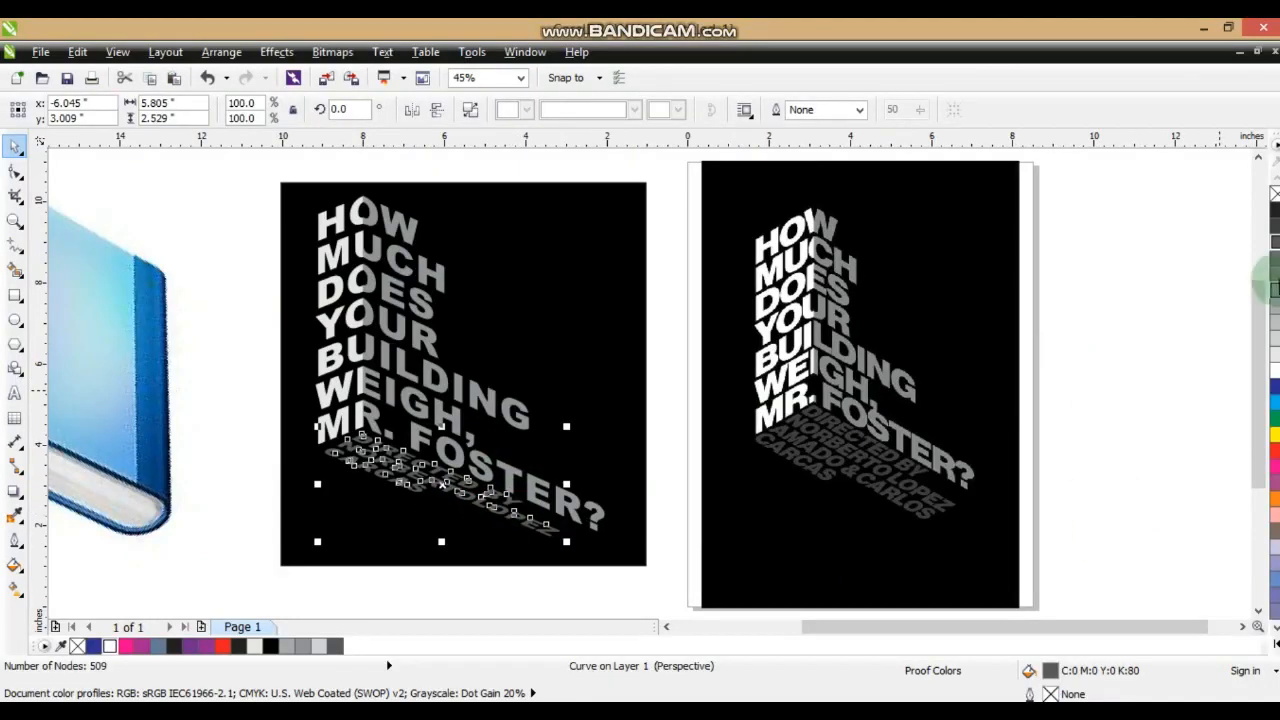
click(1166, 343)
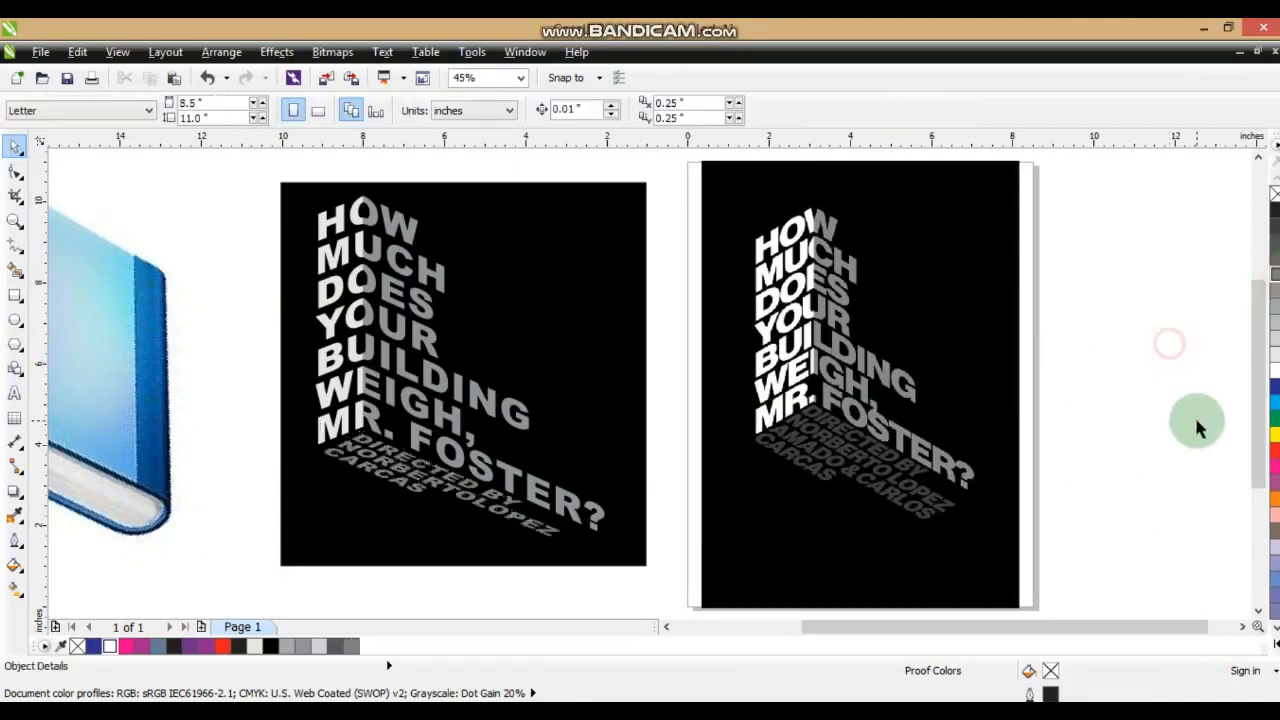
click(450, 483)
click(1140, 330)
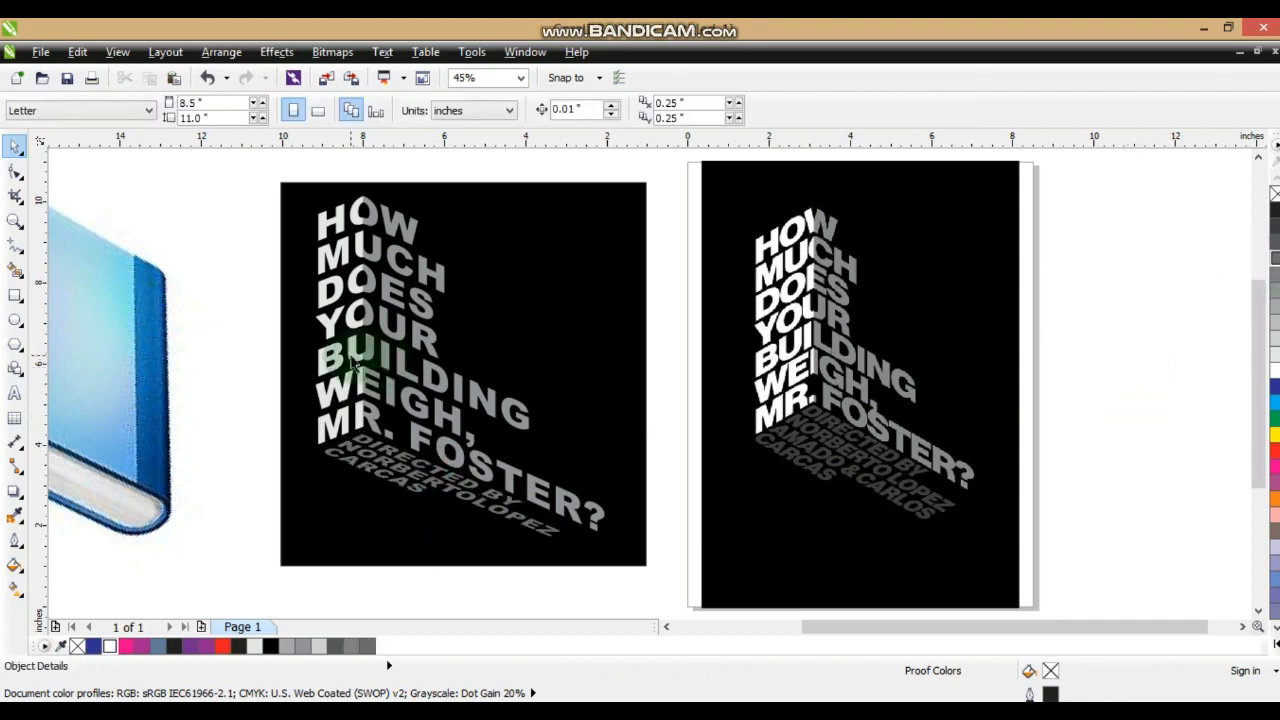
Fill the left half of the main lettering with white.
click(352, 362)
click(1171, 380)
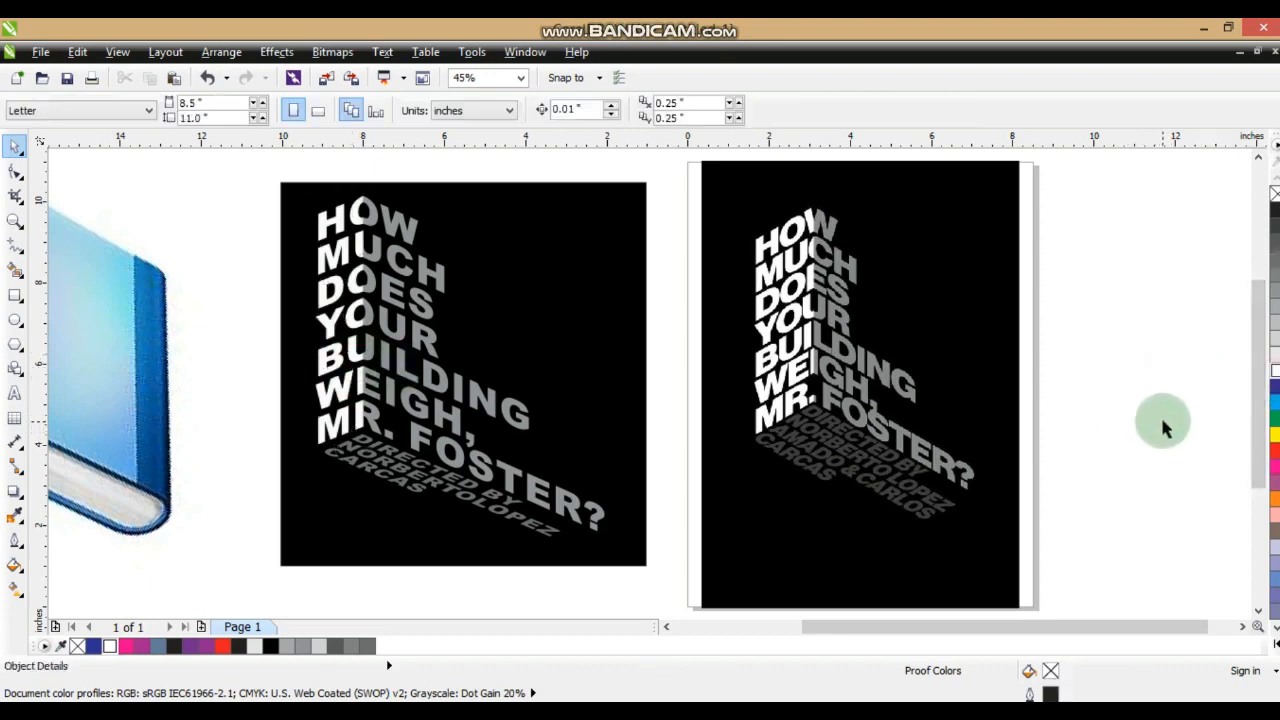
drag(215, 185, 622, 556)
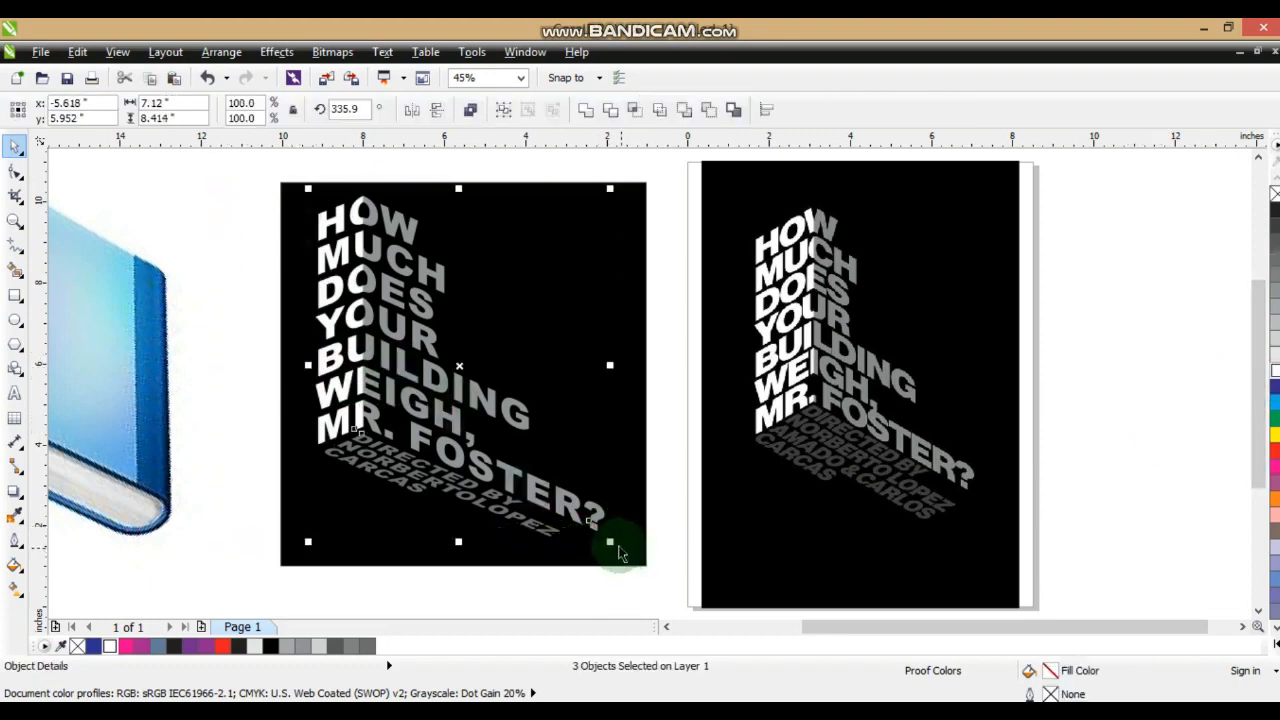
drag(612, 541, 578, 510)
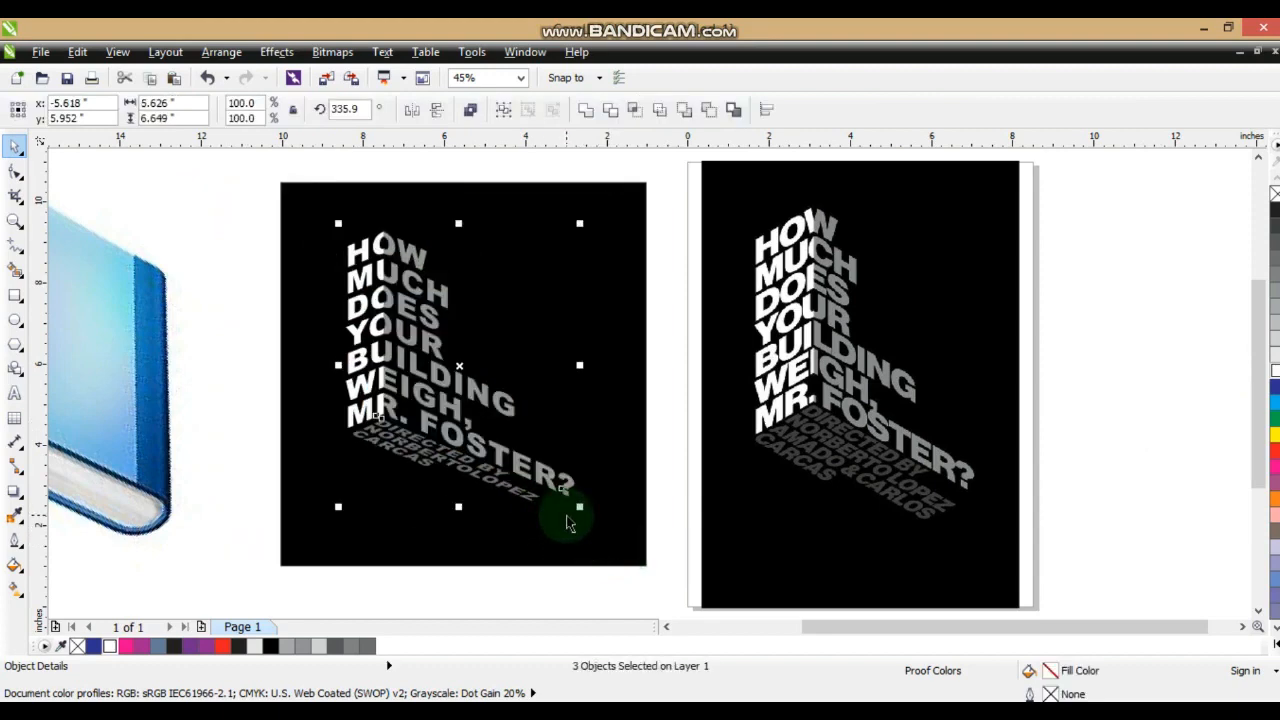
key(ctrl+z)
click(1094, 466)
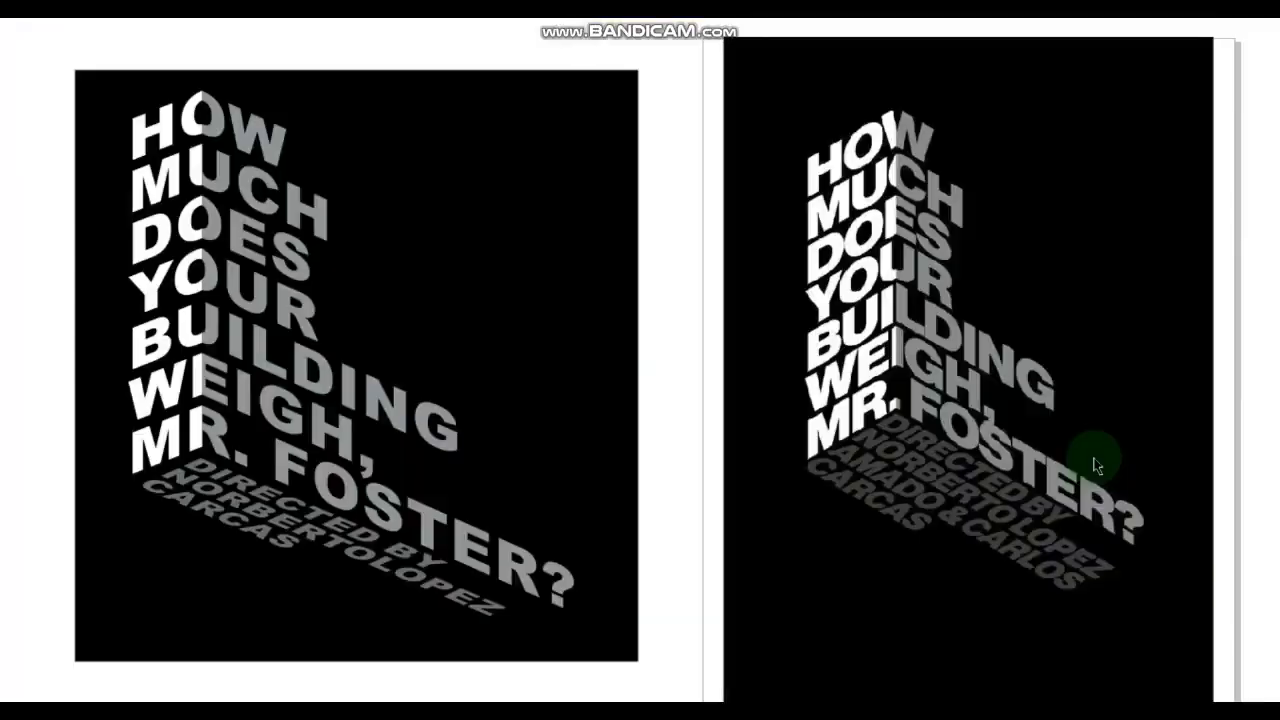